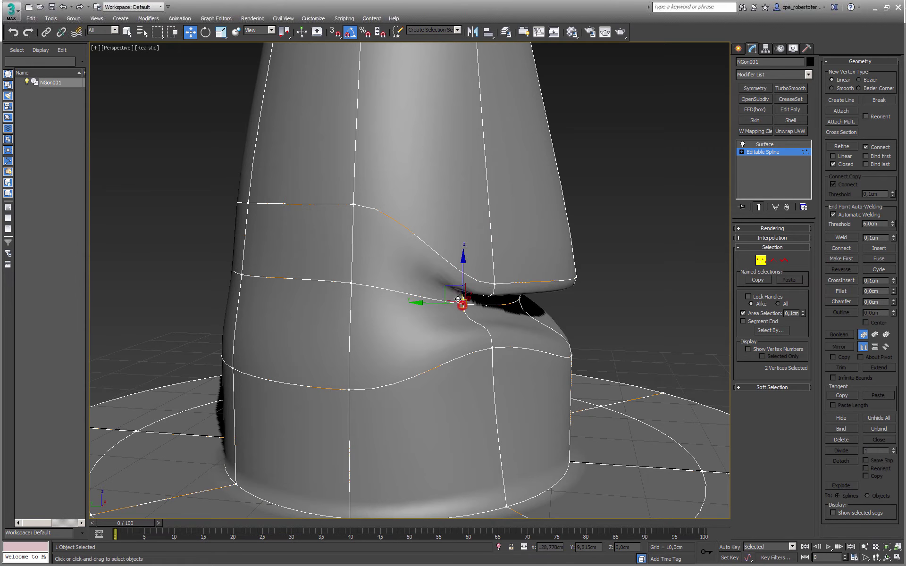
# Reposition the vertex at the inner corner of the mouth-like fold and adjust its tangent handle.
pyautogui.moveTo(459, 295); pyautogui.dragTo(503, 285)
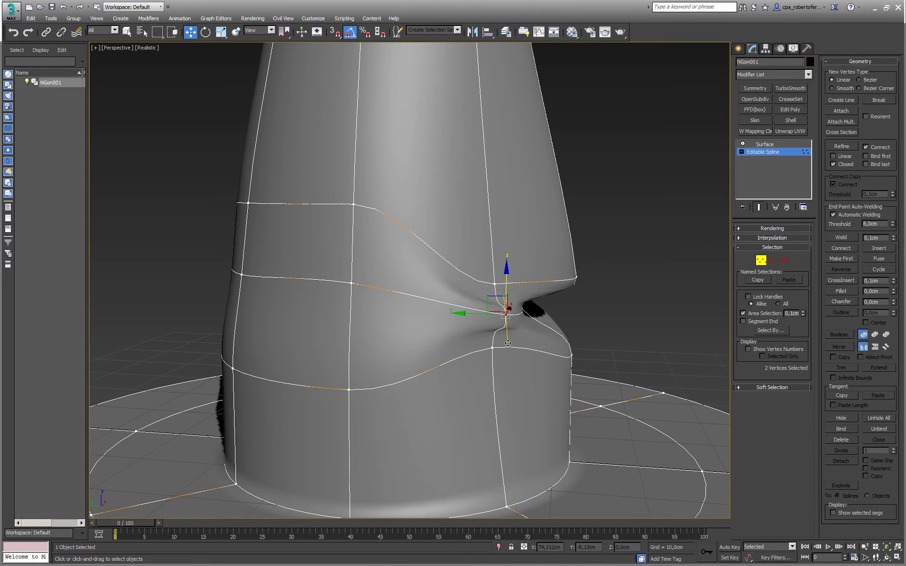
pyautogui.moveTo(508, 343); pyautogui.dragTo(508, 329)
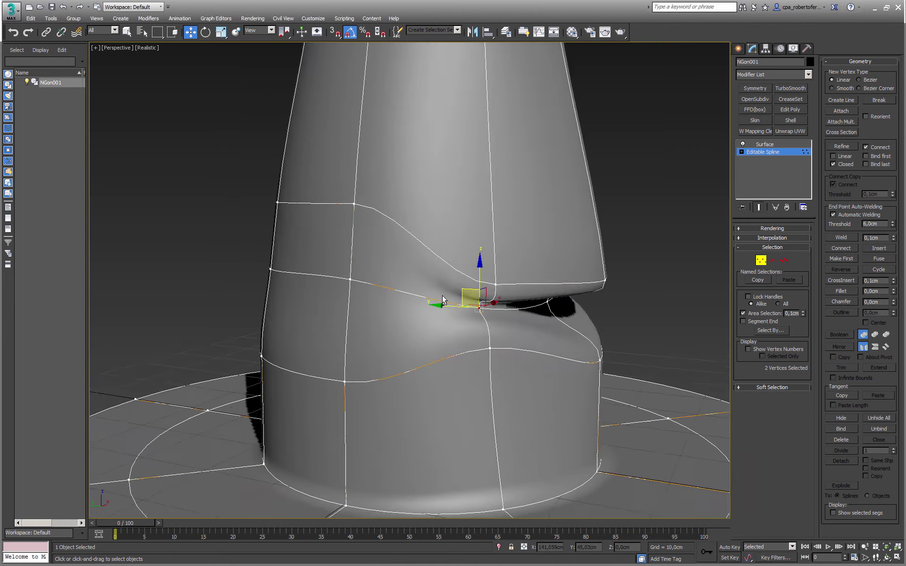
pyautogui.keyDown('alt'); pyautogui.moveTo(443, 295); pyautogui.dragTo(415, 296, button='middle'); pyautogui.keyUp('alt')
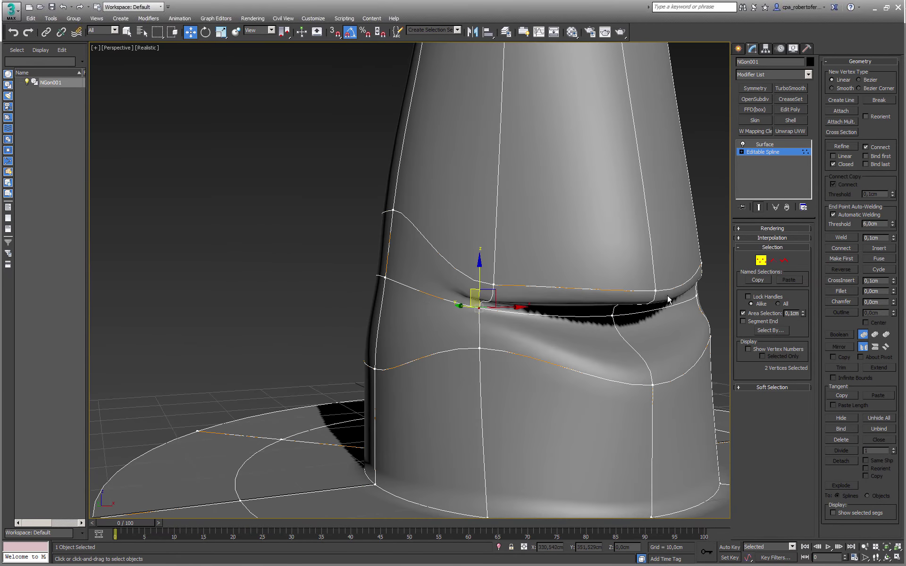
# Lower the front vertex of the fold's upper edge and raise the front vertex of its lower edge.
pyautogui.click(654, 290)
pyautogui.moveTo(654, 259); pyautogui.dragTo(655, 278)
pyautogui.click(652, 385)
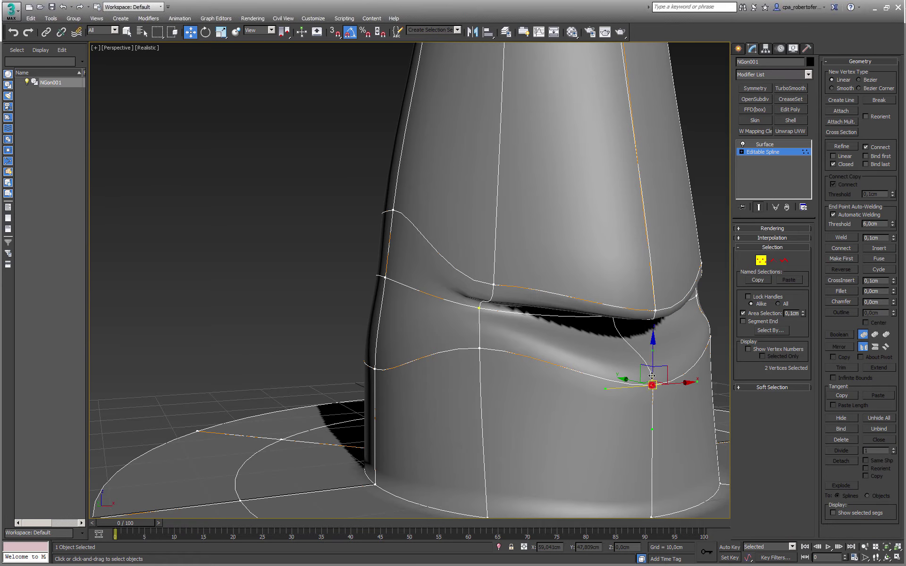
pyautogui.moveTo(653, 358); pyautogui.dragTo(652, 327)
# Reposition the vertex at the fold's opposite corner and adjust its vertical tangent handles.
pyautogui.keyDown('alt'); pyautogui.moveTo(637, 344); pyautogui.dragTo(587, 341, button='middle'); pyautogui.keyUp('alt')
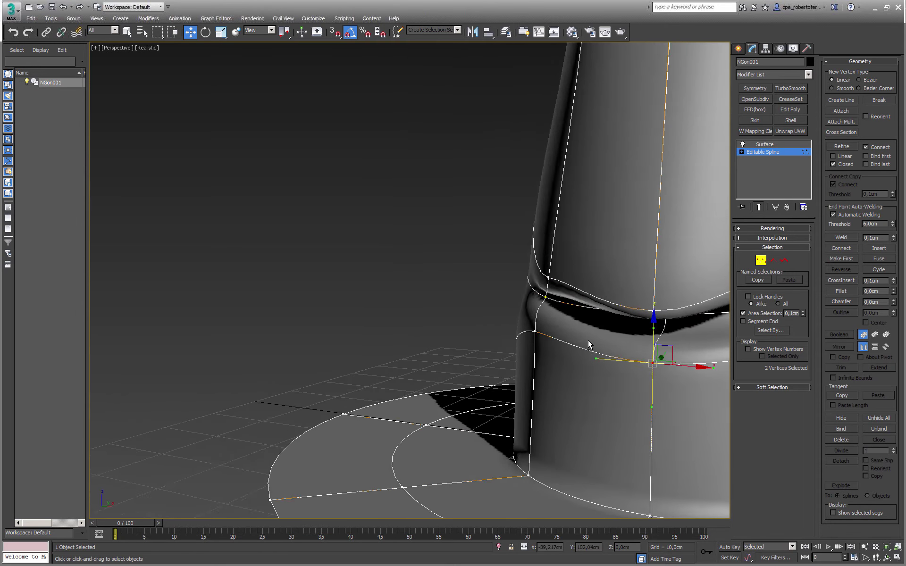
pyautogui.moveTo(680, 320); pyautogui.dragTo(545, 260, button='middle')
pyautogui.click(687, 251)
pyautogui.click(572, 288)
pyautogui.keyDown('alt'); pyautogui.moveTo(584, 296); pyautogui.dragTo(498, 276, button='middle'); pyautogui.keyUp('alt')
pyautogui.moveTo(480, 265); pyautogui.dragTo(459, 261)
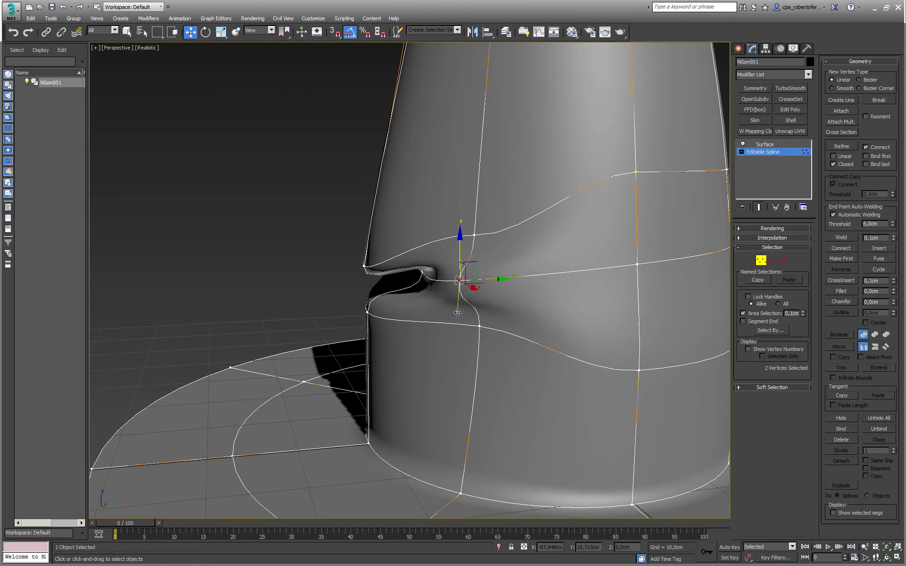
pyautogui.moveTo(457, 313); pyautogui.dragTo(461, 298)
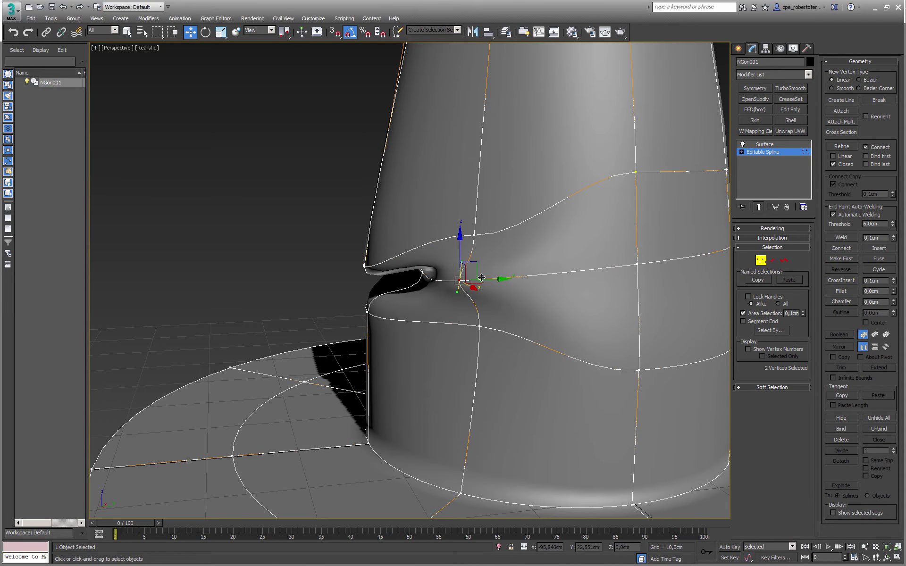
pyautogui.moveTo(457, 295); pyautogui.dragTo(469, 296)
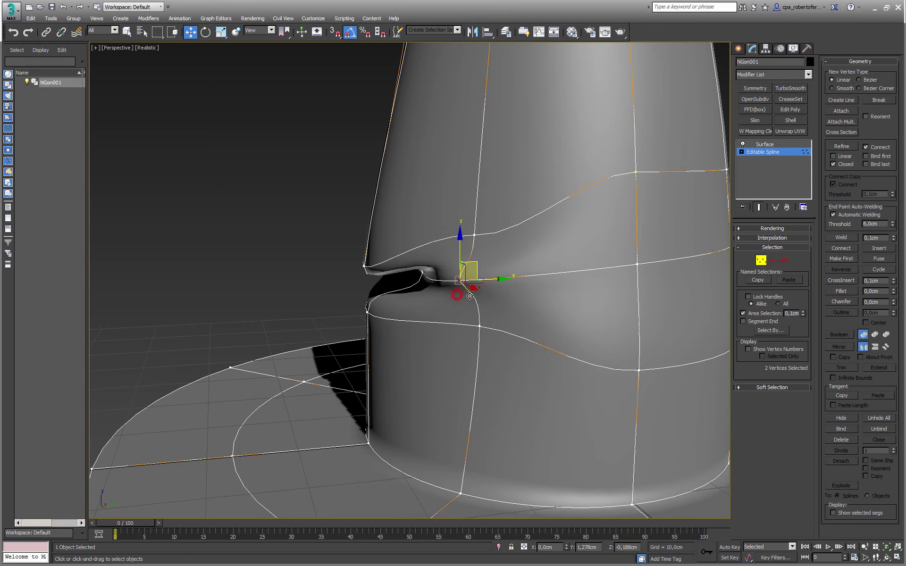
# Convert the selected corner vertex to Bezier and tilt its tangent handle to smooth the crease.
pyautogui.rightClick(459, 282)
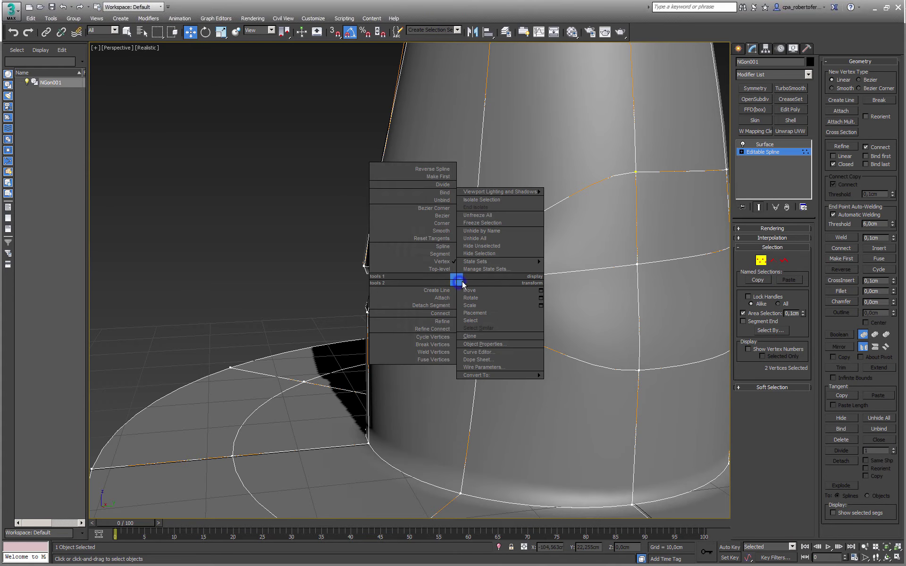
pyautogui.click(444, 215)
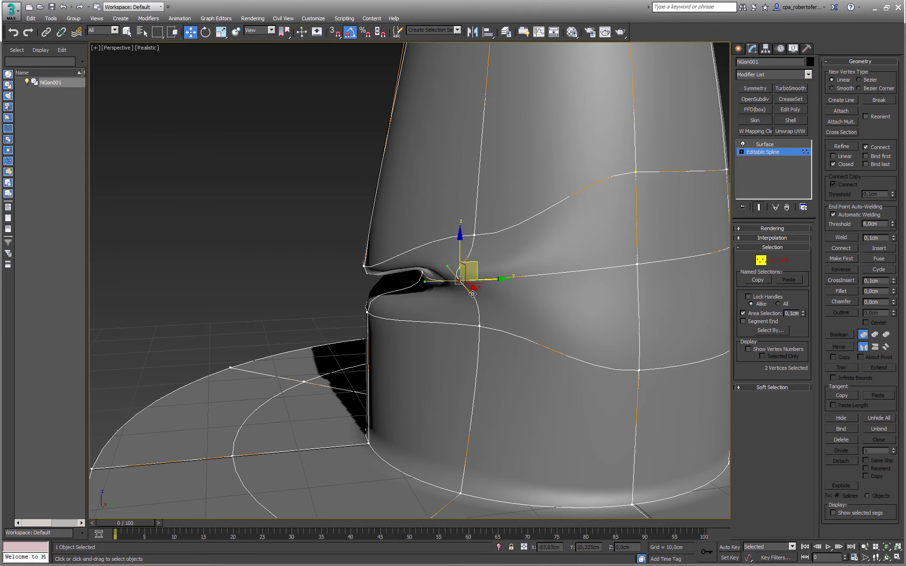
pyautogui.moveTo(472, 294); pyautogui.dragTo(466, 299)
pyautogui.keyDown('alt'); pyautogui.moveTo(467, 299); pyautogui.dragTo(446, 301, button='middle'); pyautogui.keyUp('alt')
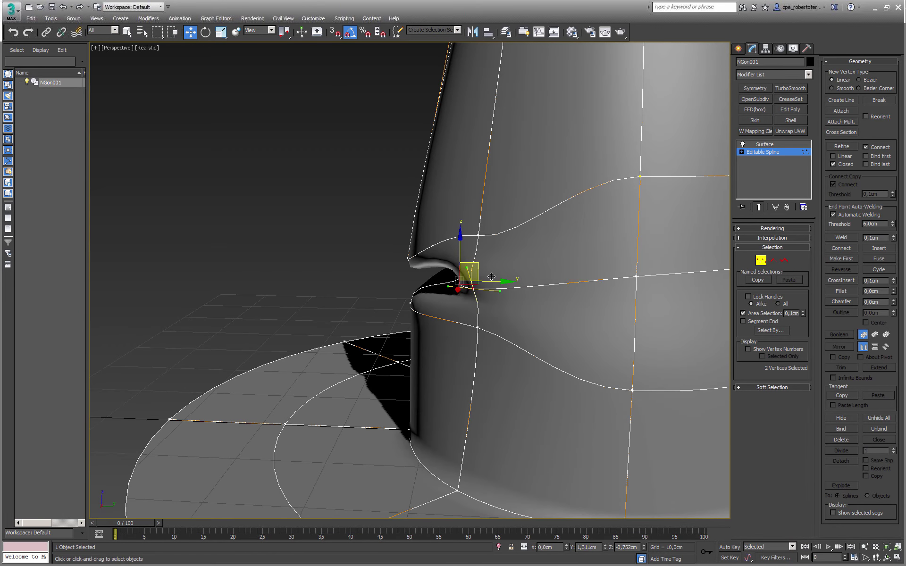
# Shift the upper-edge vertex above that fold corner inward and slightly down.
pyautogui.keyDown('alt'); pyautogui.moveTo(511, 275); pyautogui.dragTo(585, 274, button='middle'); pyautogui.keyUp('alt')
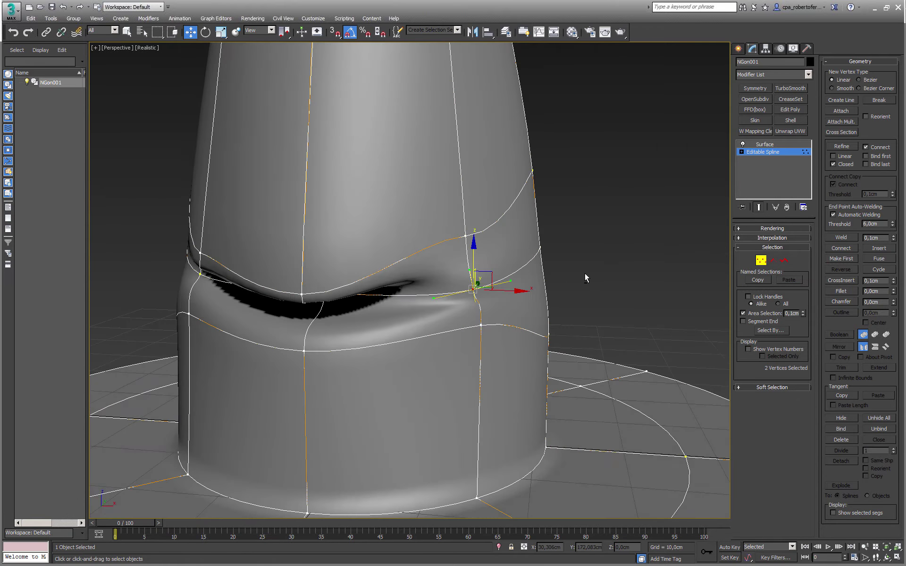
pyautogui.keyDown('alt'); pyautogui.moveTo(521, 243); pyautogui.dragTo(423, 247, button='middle'); pyautogui.keyUp('alt')
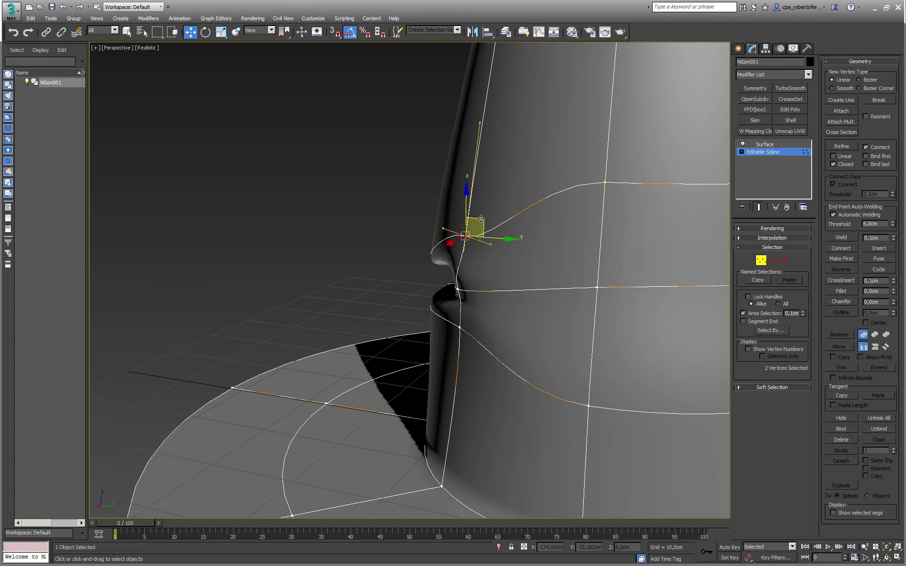
pyautogui.moveTo(483, 219); pyautogui.dragTo(473, 238)
pyautogui.keyDown('alt'); pyautogui.moveTo(473, 239); pyautogui.dragTo(591, 228, button='middle'); pyautogui.keyUp('alt')
pyautogui.moveTo(499, 246)
pyautogui.keyDown('alt'); pyautogui.mouseDown(button='middle')
pyautogui.moveTo(459, 260)
pyautogui.moveTo(518, 256)
pyautogui.moveTo(486, 257)
pyautogui.mouseUp(button='middle'); pyautogui.keyUp('alt')
# In the Left view, select all vertices of the three fold rows and move them down together.
pyautogui.scroll(-1, 486, 257)
pyautogui.hotkey('alt', 'w')
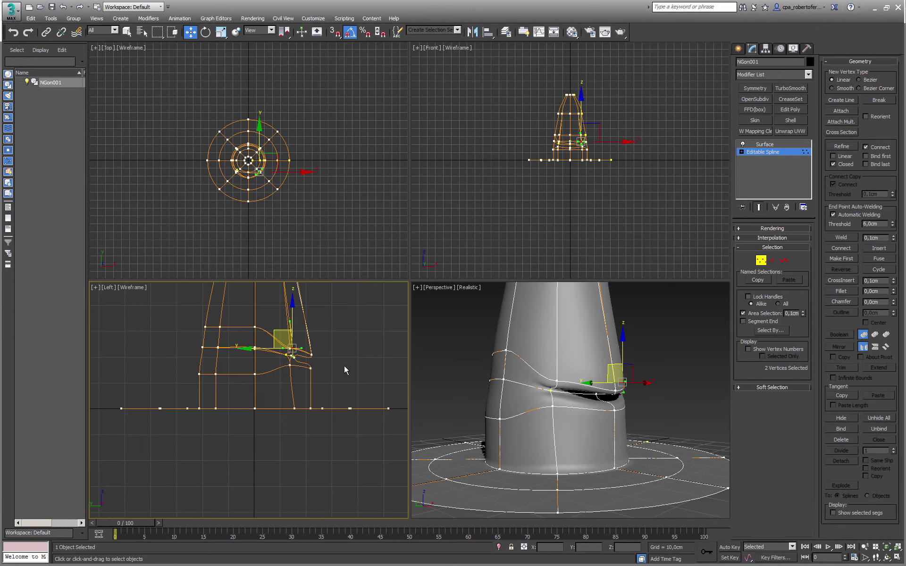
pyautogui.hotkey('alt', 'w')
pyautogui.moveTo(517, 247); pyautogui.dragTo(589, 255)
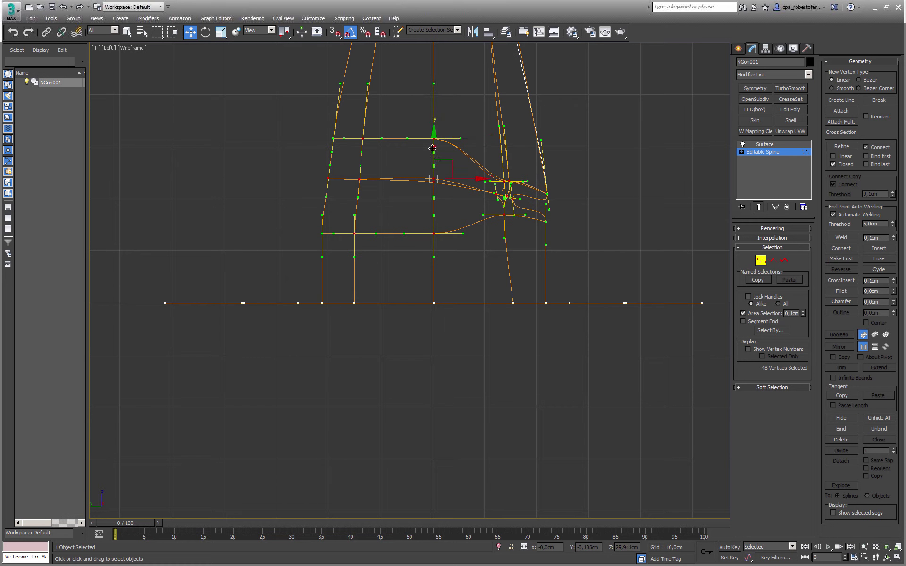
pyautogui.moveTo(432, 148); pyautogui.dragTo(432, 178)
pyautogui.hotkey('alt', 'w')
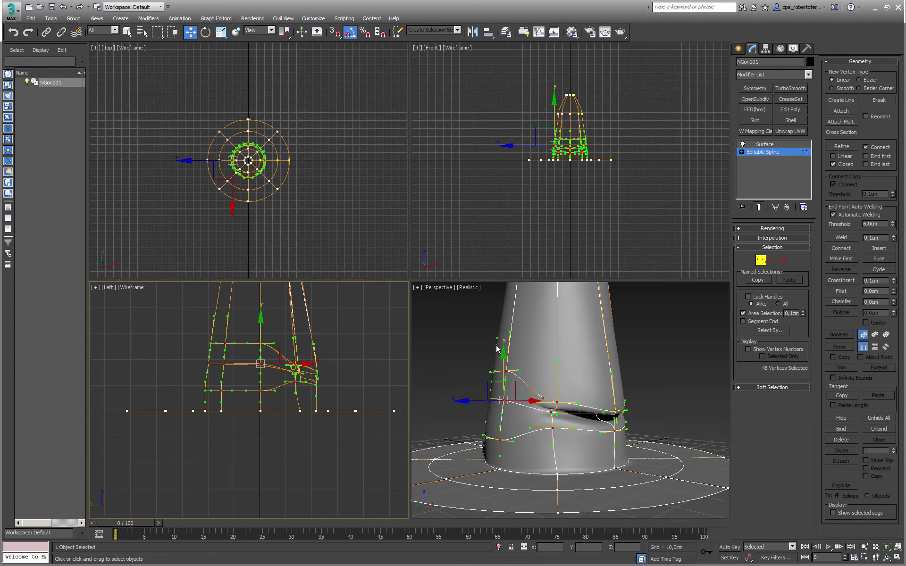
# In the perspective view, slightly raise the side and front vertices of the fold's upper edge.
pyautogui.rightClick(496, 345)
pyautogui.hotkey('alt', 'w')
pyautogui.keyDown('alt'); pyautogui.moveTo(522, 356); pyautogui.dragTo(557, 277, button='middle'); pyautogui.keyUp('alt')
pyautogui.click(572, 270)
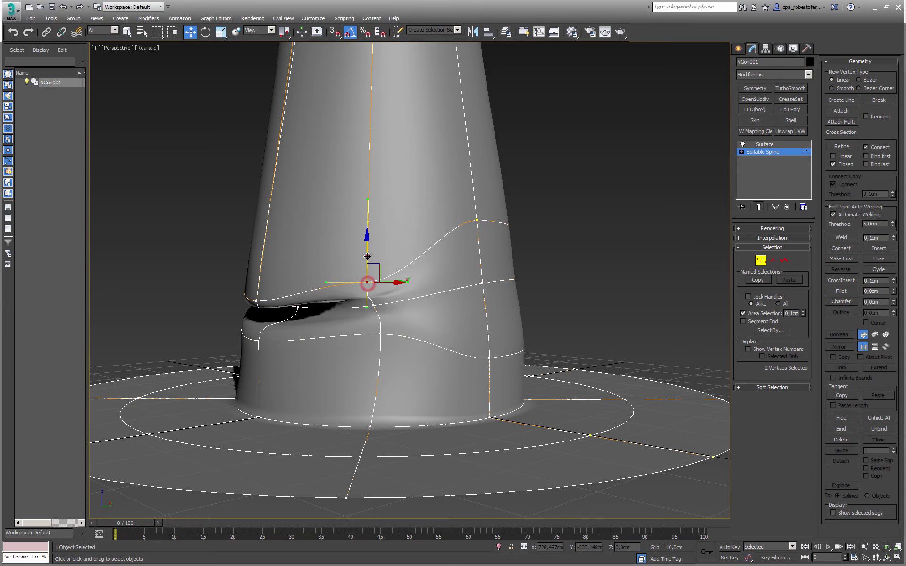
pyautogui.moveTo(367, 256); pyautogui.dragTo(367, 251)
pyautogui.click(371, 304)
pyautogui.moveTo(371, 307)
pyautogui.keyDown('alt'); pyautogui.mouseDown(button='middle')
pyautogui.moveTo(366, 321)
pyautogui.moveTo(326, 324)
pyautogui.moveTo(424, 294)
pyautogui.moveTo(543, 283)
pyautogui.moveTo(356, 306)
pyautogui.mouseUp(button='middle'); pyautogui.keyUp('alt')
pyautogui.click(333, 303)
pyautogui.moveTo(337, 277); pyautogui.dragTo(339, 269)
# Refine the vertical splines with connection on to add a ring of vertices midway between the upper ring and the fold.
pyautogui.keyDown('alt'); pyautogui.moveTo(348, 270); pyautogui.dragTo(393, 336, button='middle'); pyautogui.keyUp('alt')
pyautogui.scroll(-3, 387, 274)
pyautogui.scroll(2, 393, 336)
pyautogui.scroll(-6, 394, 336)
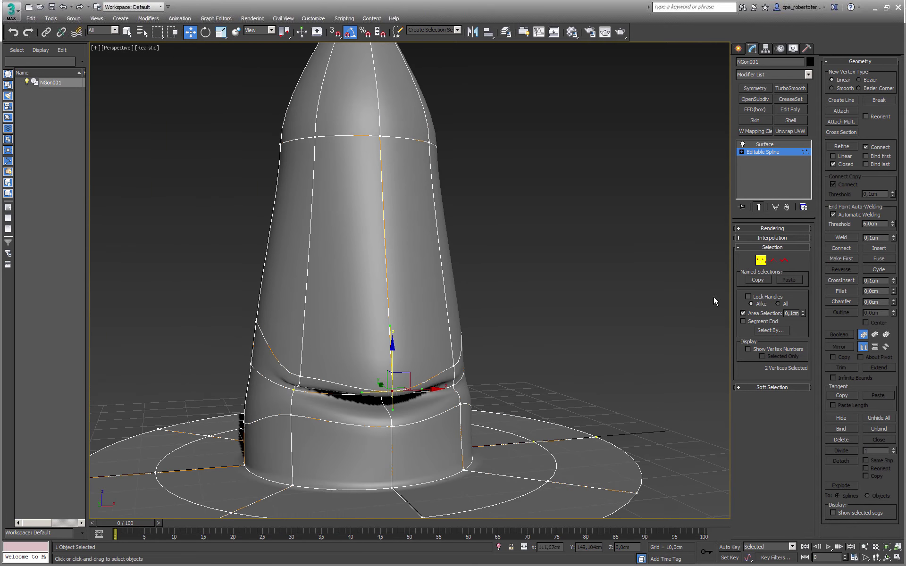
pyautogui.click(849, 147)
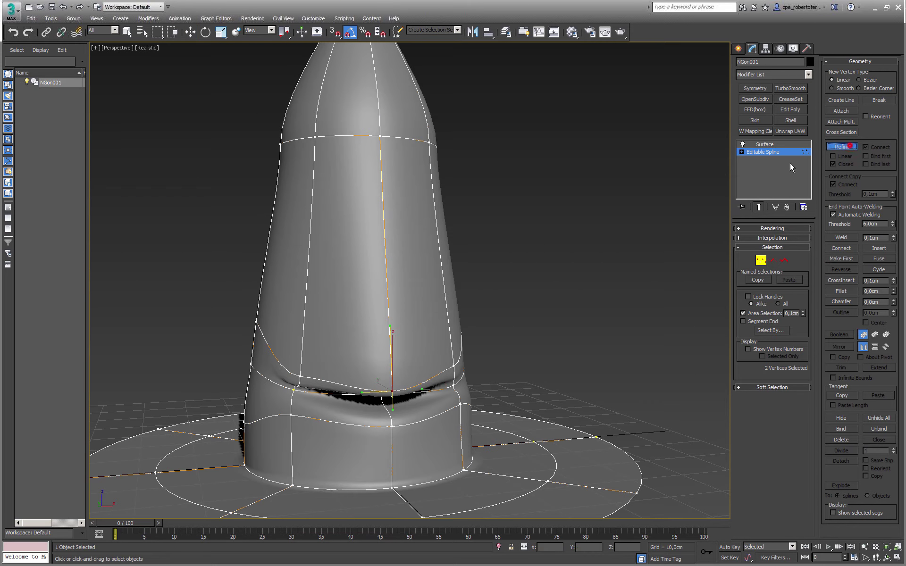
pyautogui.click(309, 244)
pyautogui.click(385, 246)
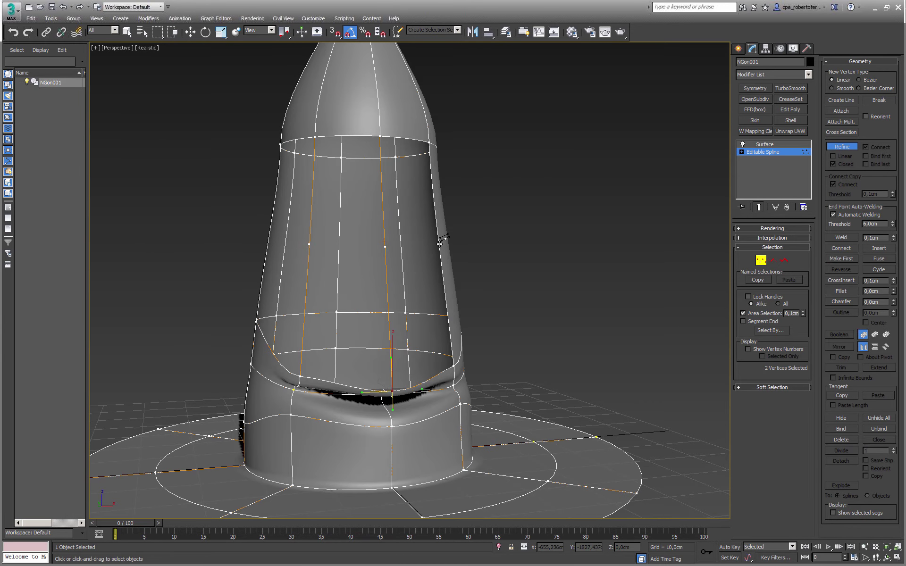
pyautogui.click(439, 244)
pyautogui.click(444, 241)
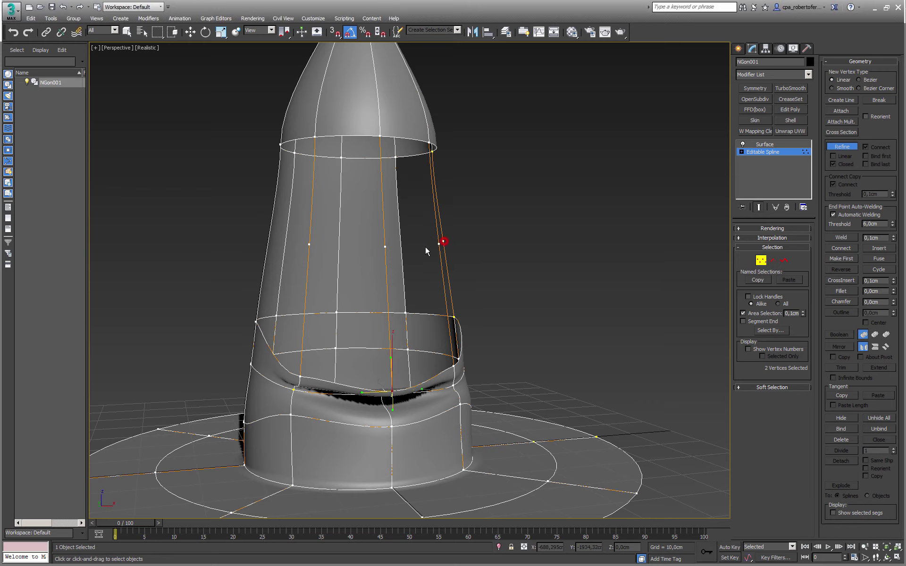
pyautogui.click(400, 244)
pyautogui.click(340, 243)
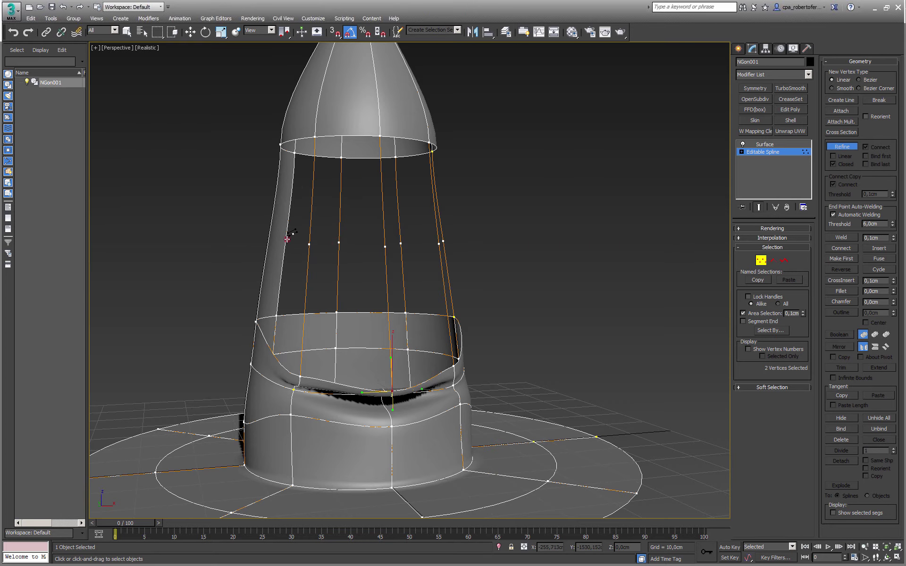
pyautogui.click(286, 239)
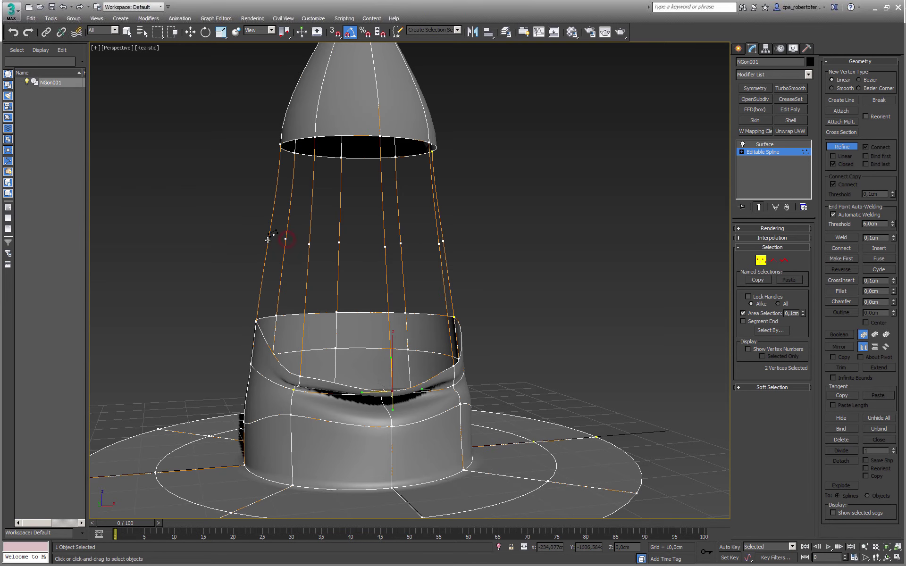
pyautogui.rightClick(359, 242)
# Refine a second connected ring of vertices around the body just below the new middle ring.
pyautogui.keyDown('alt'); pyautogui.moveTo(365, 250); pyautogui.dragTo(375, 266, button='middle'); pyautogui.keyUp('alt')
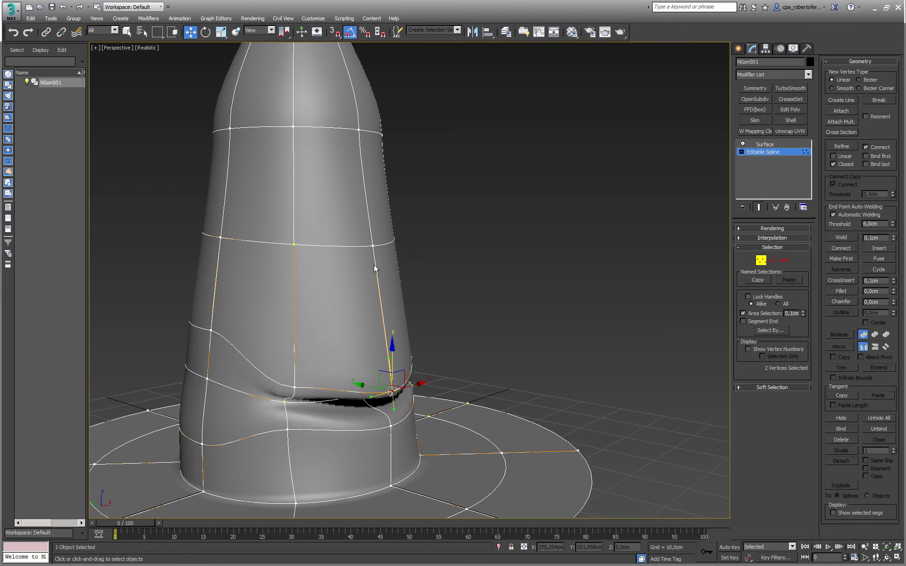
pyautogui.click(843, 146)
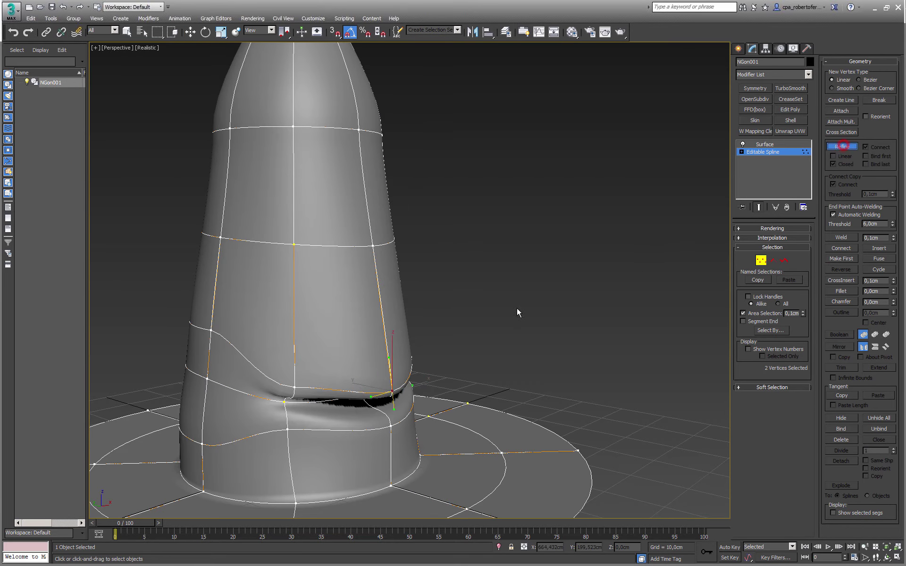
pyautogui.click(377, 272)
pyautogui.keyDown('alt'); pyautogui.moveTo(387, 279); pyautogui.dragTo(366, 270, button='middle'); pyautogui.keyUp('alt')
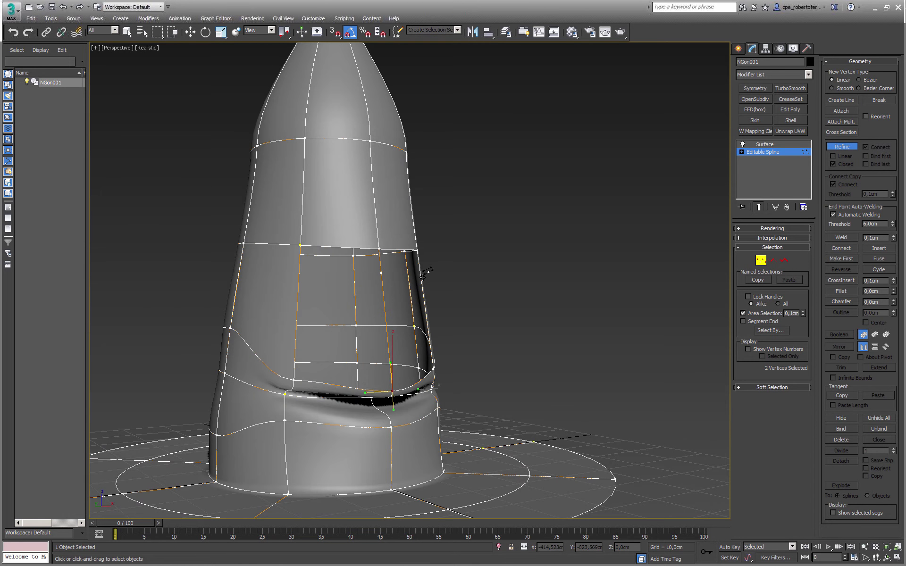
pyautogui.click(421, 277)
pyautogui.click(356, 281)
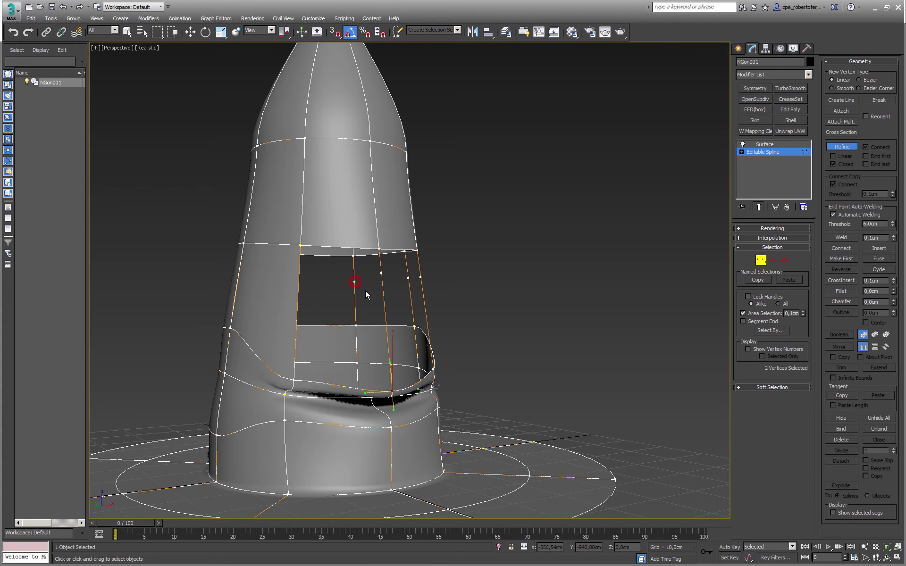
pyautogui.keyDown('alt'); pyautogui.moveTo(364, 291); pyautogui.dragTo(444, 282, button='middle'); pyautogui.keyUp('alt')
pyautogui.click(382, 278)
pyautogui.click(383, 275)
pyautogui.click(451, 286)
# Push one side vertex of the middle ring inward and down to start an upper crease.
pyautogui.press('w')
pyautogui.click(298, 241)
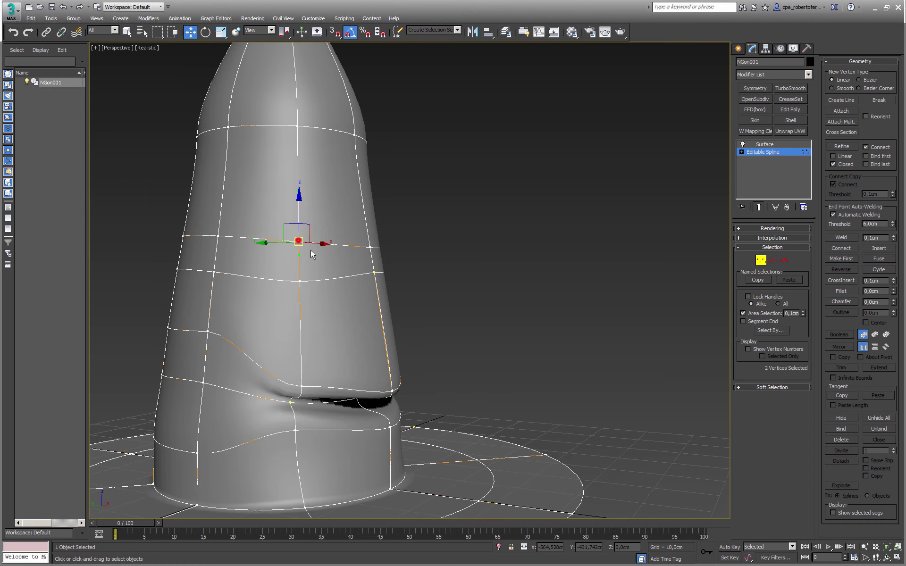
pyautogui.keyDown('alt'); pyautogui.moveTo(300, 241); pyautogui.dragTo(415, 285, button='middle'); pyautogui.keyUp('alt')
pyautogui.moveTo(283, 224); pyautogui.dragTo(302, 232)
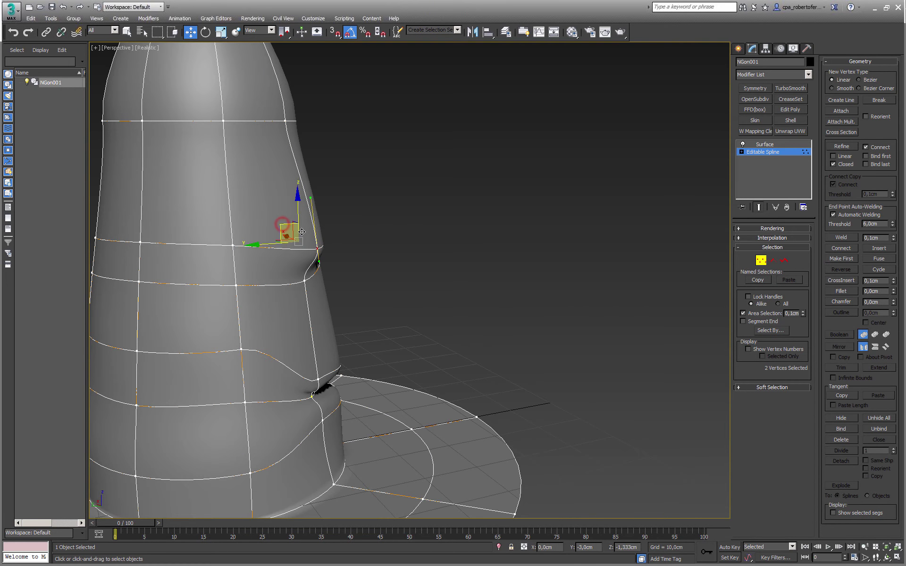
# Push the matching middle-ring vertex on the opposite side inward and down to continue the crease.
pyautogui.keyDown('alt'); pyautogui.moveTo(302, 237); pyautogui.dragTo(421, 257, button='middle'); pyautogui.keyUp('alt')
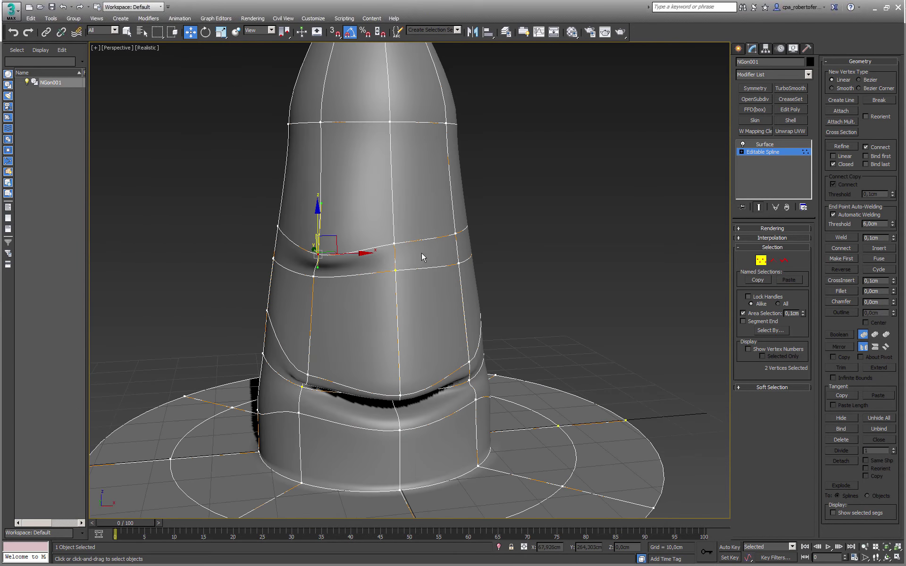
pyautogui.click(451, 236)
pyautogui.keyDown('alt'); pyautogui.moveTo(499, 252); pyautogui.dragTo(460, 224, button='middle'); pyautogui.keyUp('alt')
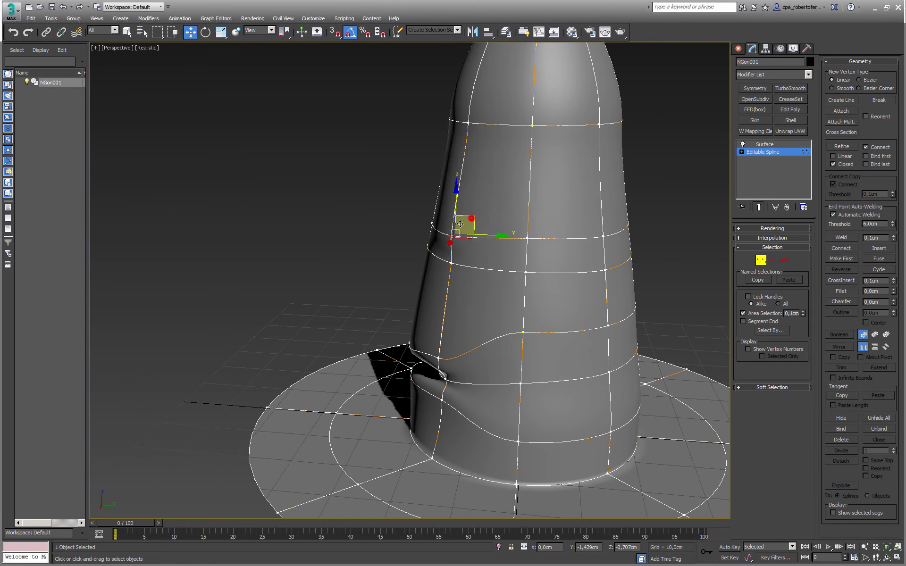
pyautogui.moveTo(460, 223); pyautogui.dragTo(451, 232)
# Adjust the height of the front vertex on the ring below the upper crease.
pyautogui.keyDown('alt'); pyautogui.moveTo(451, 231); pyautogui.dragTo(403, 255, button='middle'); pyautogui.keyUp('alt')
pyautogui.moveTo(401, 257); pyautogui.dragTo(399, 284)
pyautogui.keyDown('alt'); pyautogui.moveTo(399, 284); pyautogui.dragTo(339, 279, button='middle'); pyautogui.keyUp('alt')
pyautogui.moveTo(413, 266); pyautogui.dragTo(456, 244)
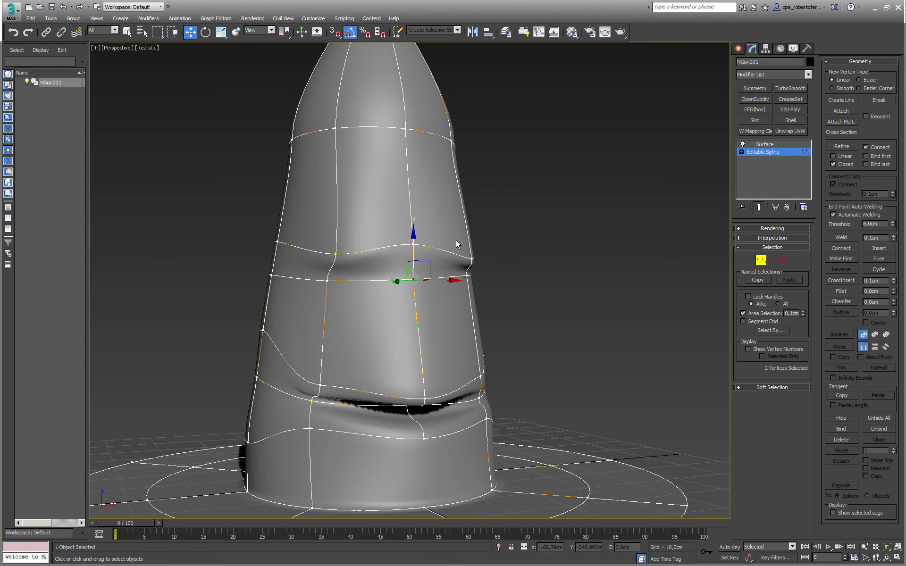
# Push the upper-crease vertex and its neighbour on the ring outward and down together to make the upper fold overhang.
pyautogui.keyDown('alt'); pyautogui.moveTo(448, 259); pyautogui.dragTo(412, 237, button='middle'); pyautogui.keyUp('alt')
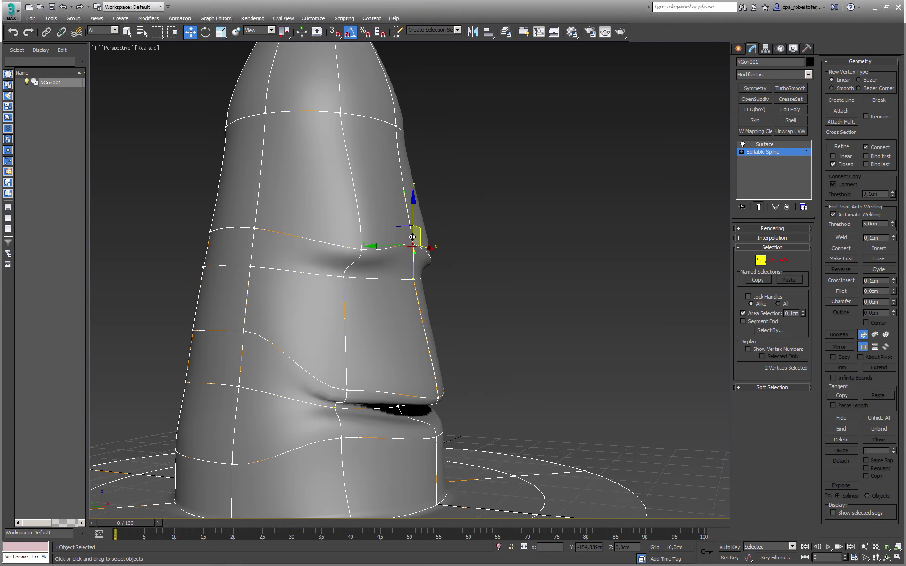
pyautogui.moveTo(403, 228); pyautogui.dragTo(379, 252)
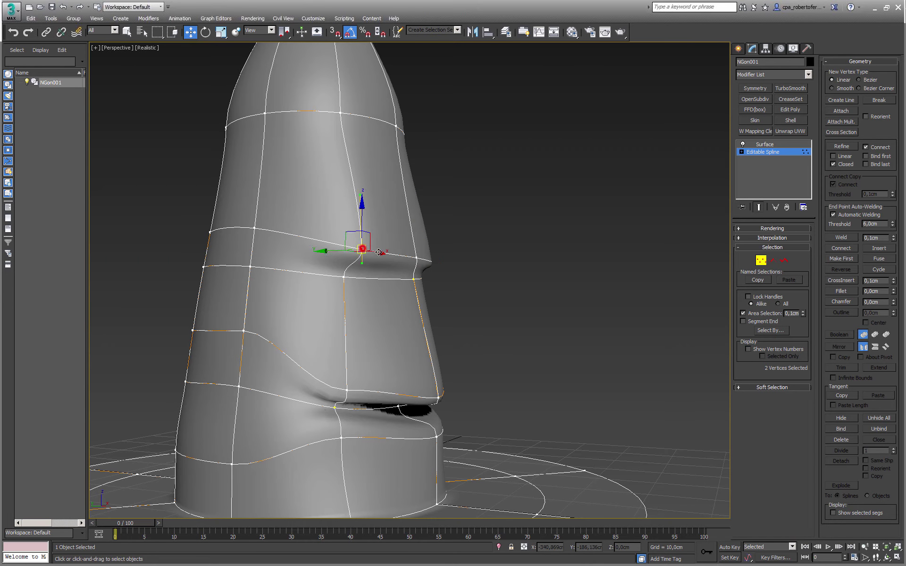
pyautogui.click(422, 260)
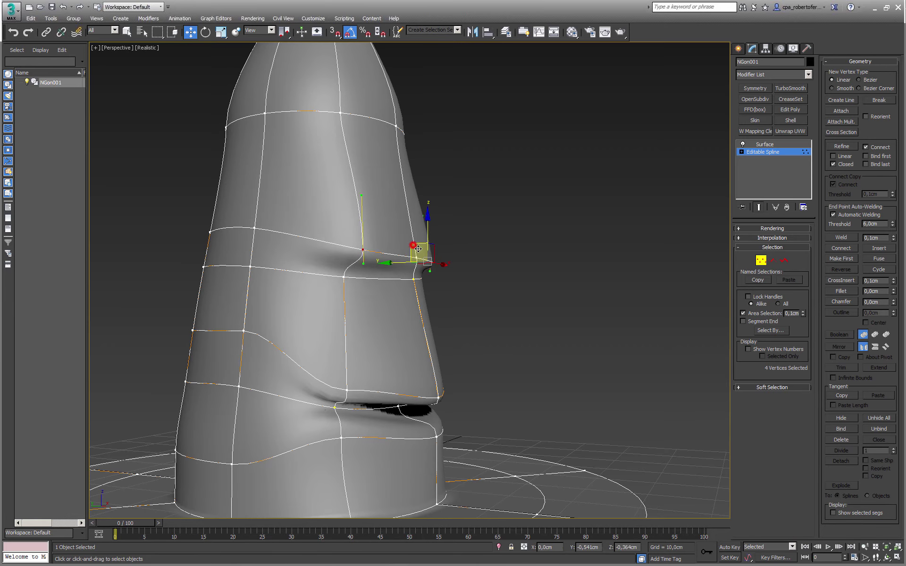
pyautogui.moveTo(418, 249); pyautogui.dragTo(447, 261)
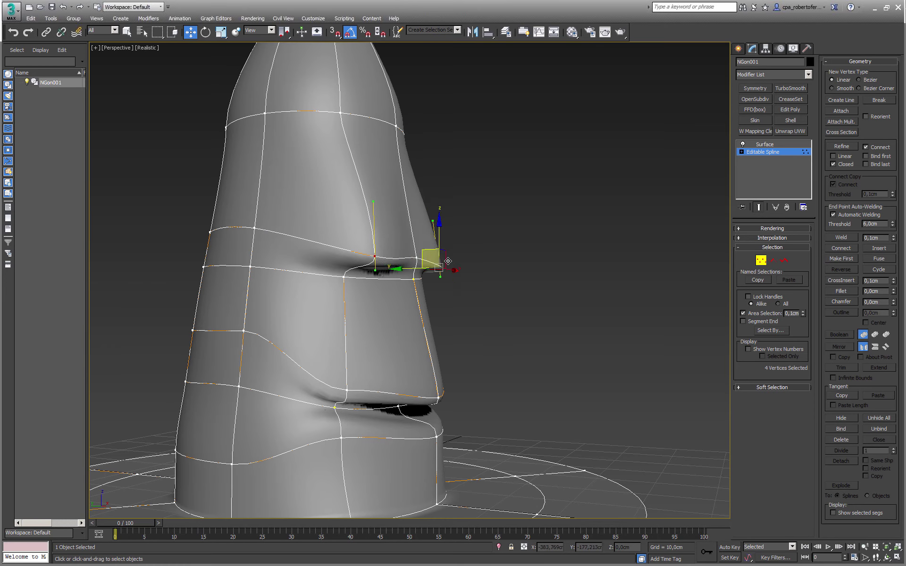
# Raise the side vertex and the two front vertices of the brim's outer edge by different amounts to start a wave.
pyautogui.keyDown('alt'); pyautogui.moveTo(448, 261); pyautogui.dragTo(410, 246, button='middle'); pyautogui.keyUp('alt')
pyautogui.scroll(-1, 432, 269)
pyautogui.scroll(-2, 432, 269)
pyautogui.moveTo(163, 348); pyautogui.dragTo(187, 385)
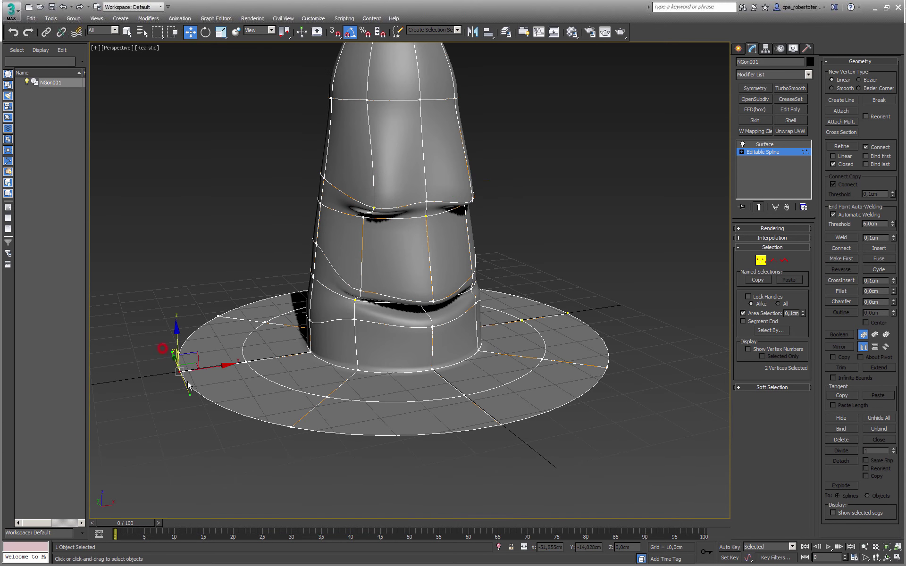
pyautogui.moveTo(178, 325); pyautogui.dragTo(216, 291)
pyautogui.moveTo(277, 415); pyautogui.dragTo(307, 438)
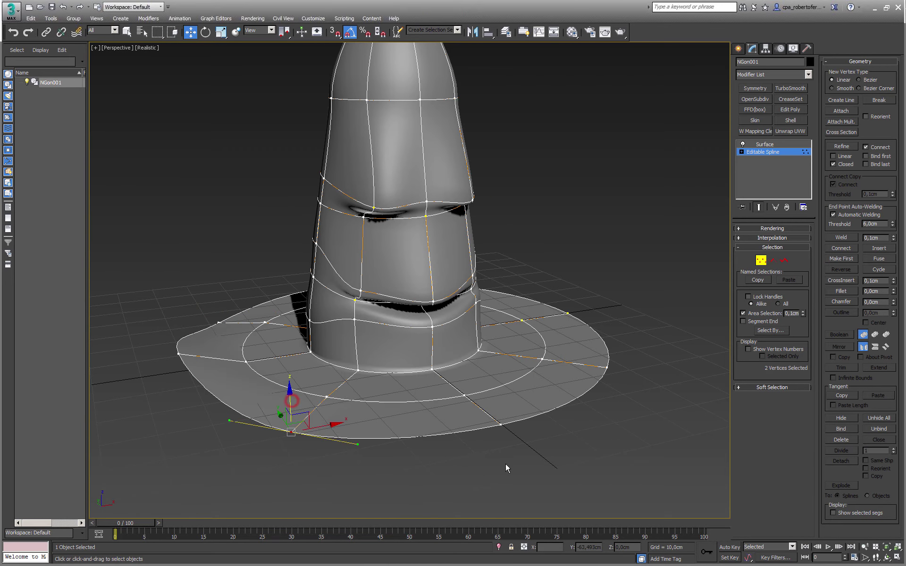
pyautogui.click(500, 425)
pyautogui.moveTo(499, 394); pyautogui.dragTo(499, 389)
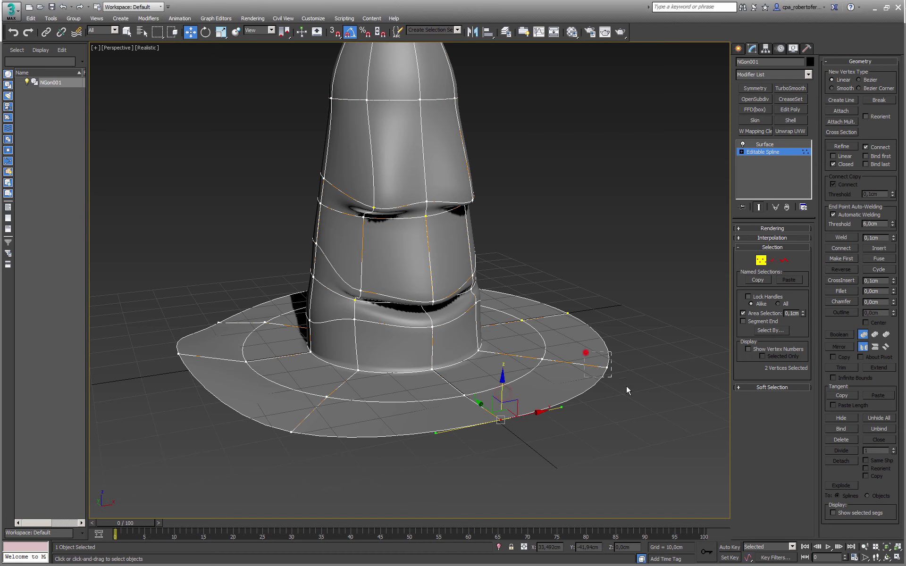
# Adjust the heights of the outer brim vertices on the opposite side and around the back to continue the wavy edge.
pyautogui.click(607, 357)
pyautogui.click(568, 313)
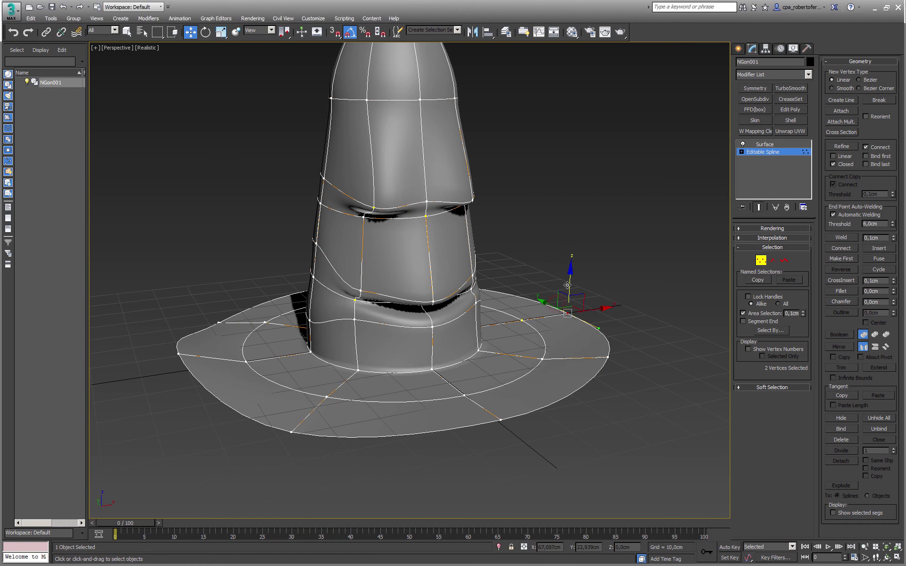
pyautogui.moveTo(567, 285); pyautogui.dragTo(571, 250)
pyautogui.keyDown('alt'); pyautogui.moveTo(571, 251); pyautogui.dragTo(594, 250, button='middle'); pyautogui.keyUp('alt')
pyautogui.moveTo(581, 251); pyautogui.dragTo(612, 268)
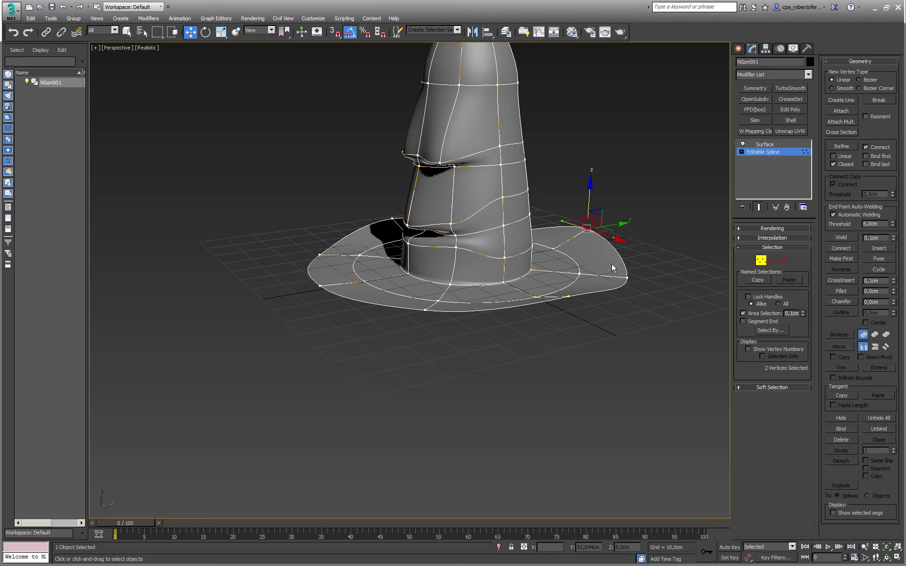
pyautogui.click(631, 277)
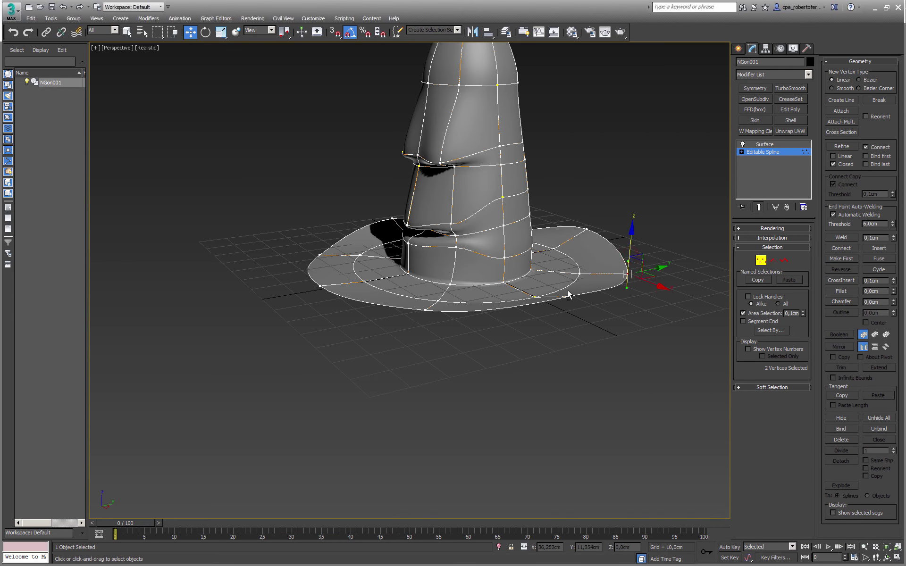
# Vary the heights of individual vertices on the brim's inner ring to make the brim surface undulate.
pyautogui.keyDown('alt'); pyautogui.moveTo(568, 295); pyautogui.dragTo(536, 302, button='middle'); pyautogui.keyUp('alt')
pyautogui.moveTo(526, 299); pyautogui.dragTo(525, 291)
pyautogui.click(594, 303)
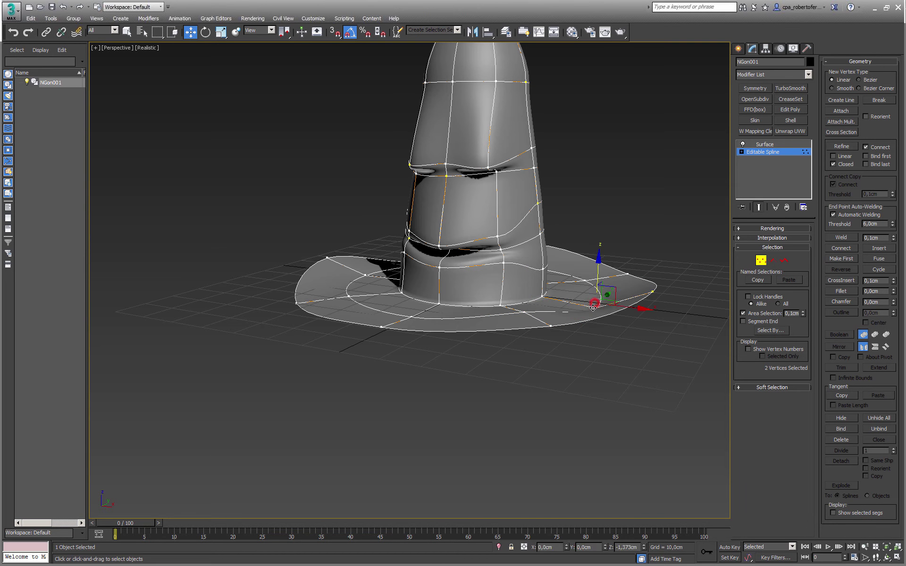
pyautogui.click(411, 317)
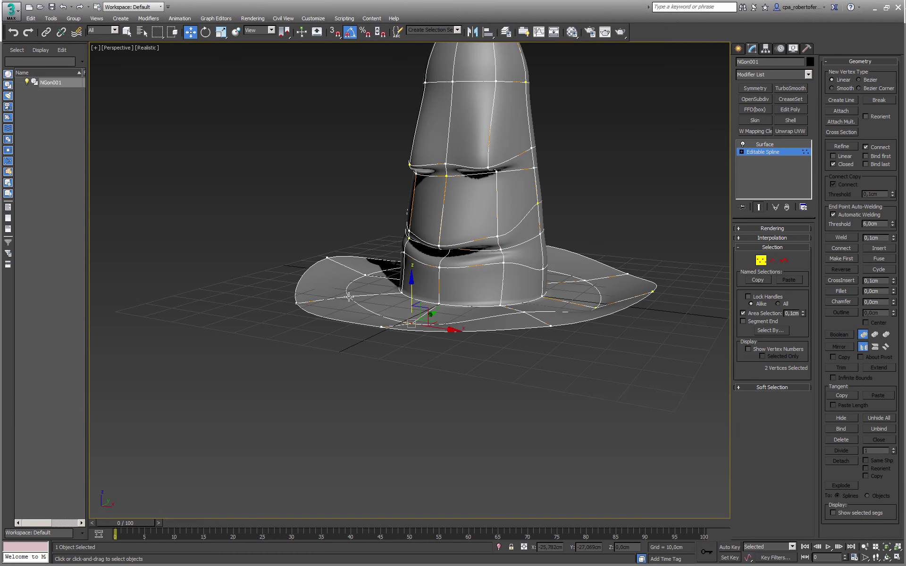
pyautogui.moveTo(349, 296); pyautogui.dragTo(350, 287)
pyautogui.moveTo(352, 289)
pyautogui.keyDown('alt'); pyautogui.mouseDown(button='middle')
pyautogui.moveTo(299, 297)
pyautogui.moveTo(262, 282)
pyautogui.moveTo(261, 265)
pyautogui.moveTo(295, 267)
pyautogui.moveTo(281, 268)
pyautogui.moveTo(293, 360)
pyautogui.moveTo(361, 341)
pyautogui.mouseUp(button='middle'); pyautogui.keyUp('alt')
pyautogui.click(252, 272)
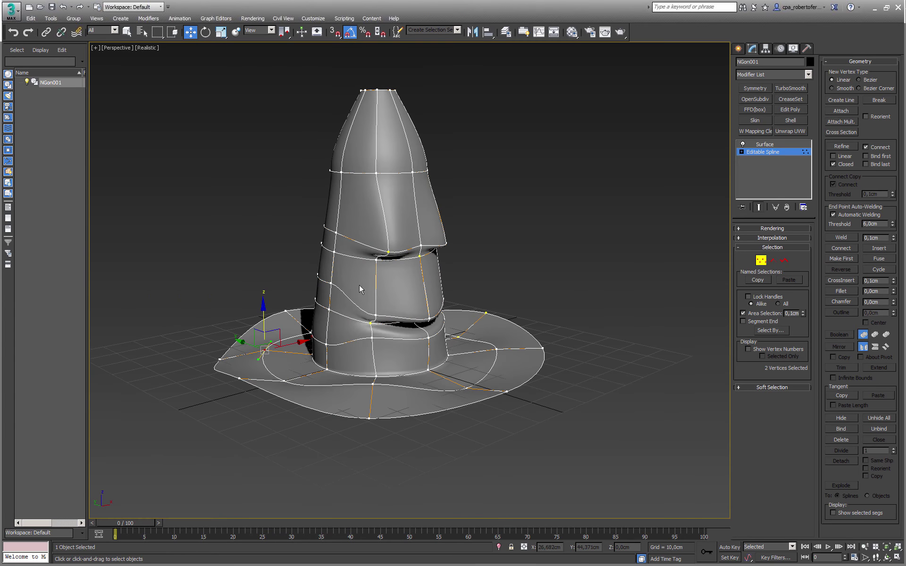
# Select all vertices of the top two rings and frame the whole model in the maximized Left view.
pyautogui.moveTo(344, 189); pyautogui.dragTo(346, 231, button='middle')
pyautogui.moveTo(299, 100); pyautogui.dragTo(315, 122)
pyautogui.moveTo(469, 234); pyautogui.dragTo(471, 231)
pyautogui.hotkey('alt', 'w')
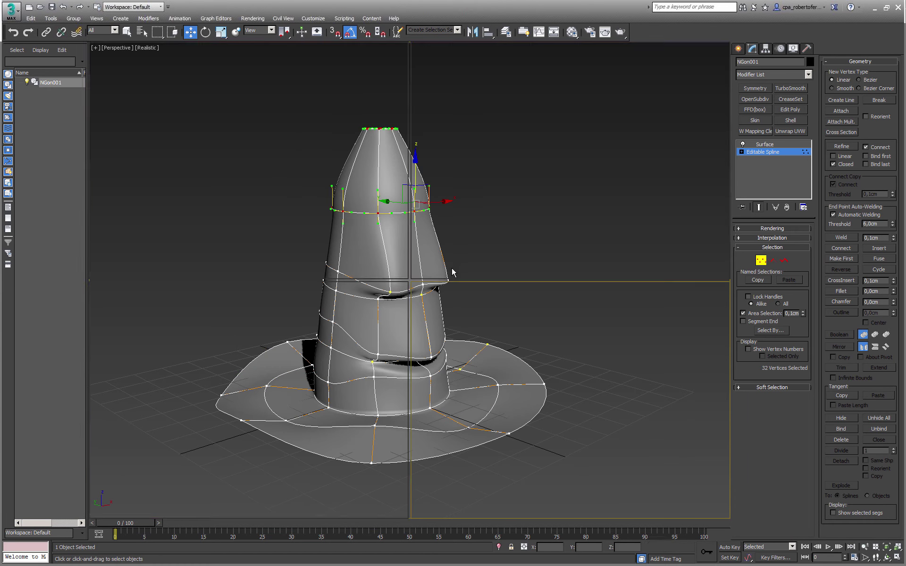
pyautogui.middleClick(309, 342)
pyautogui.hotkey('alt', 'w')
pyautogui.moveTo(311, 338); pyautogui.dragTo(301, 435, button='middle')
pyautogui.scroll(-4, 301, 435)
pyautogui.moveTo(337, 385); pyautogui.dragTo(356, 377, button='middle')
pyautogui.scroll(4, 374, 304)
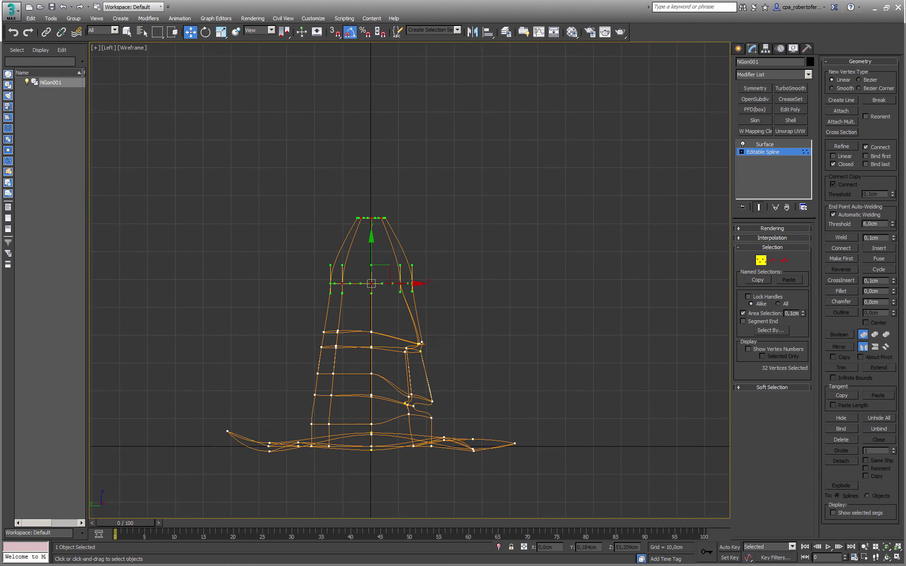
pyautogui.press('e')
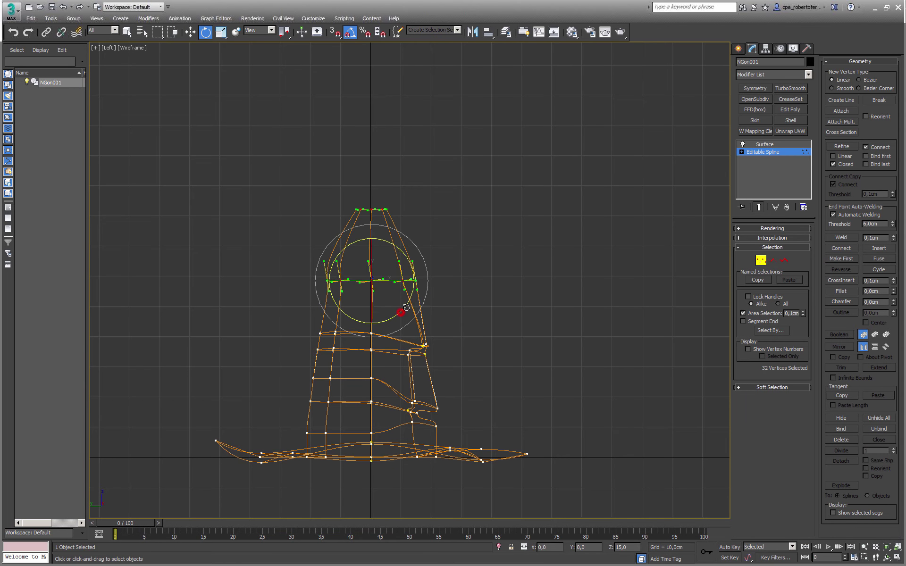
pyautogui.moveTo(400, 314); pyautogui.dragTo(412, 300)
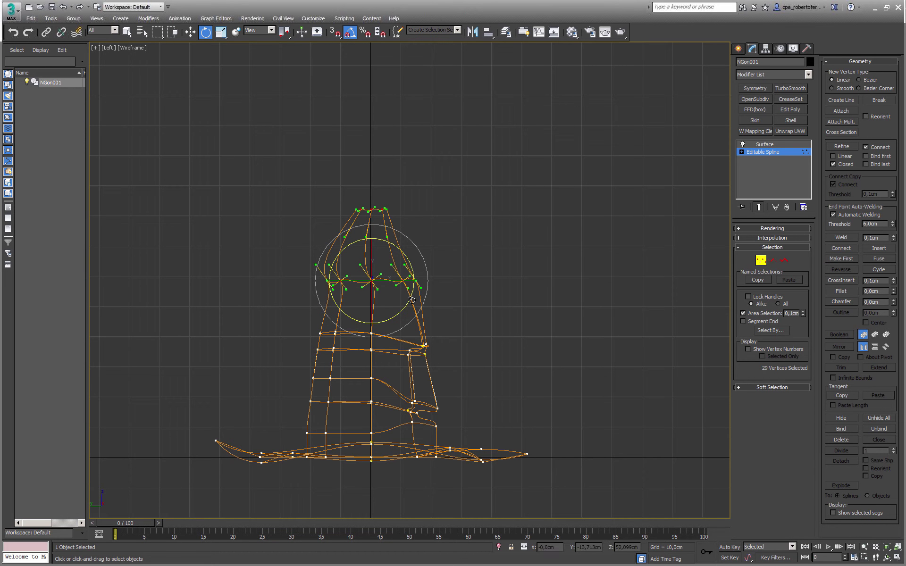
pyautogui.hotkey('ctrl', 'z')
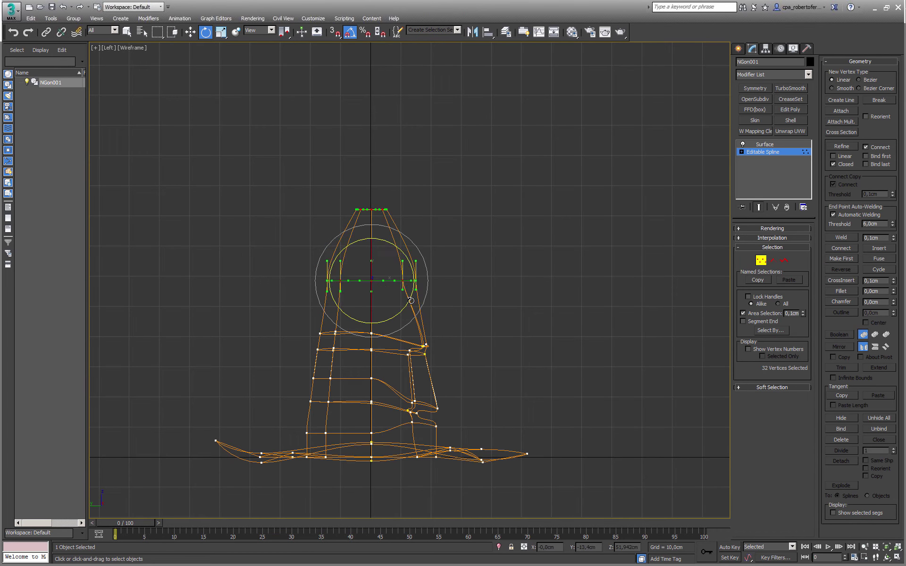
# Rotate the top two rings around their common selection center to tilt the tip, and return to the Perspective view.
pyautogui.moveTo(284, 32); pyautogui.dragTo(285, 65)
pyautogui.moveTo(384, 287); pyautogui.dragTo(363, 259)
pyautogui.press('w')
pyautogui.hotkey('alt', 'w')
pyautogui.middleClick(497, 385)
pyautogui.hotkey('alt', 'w')
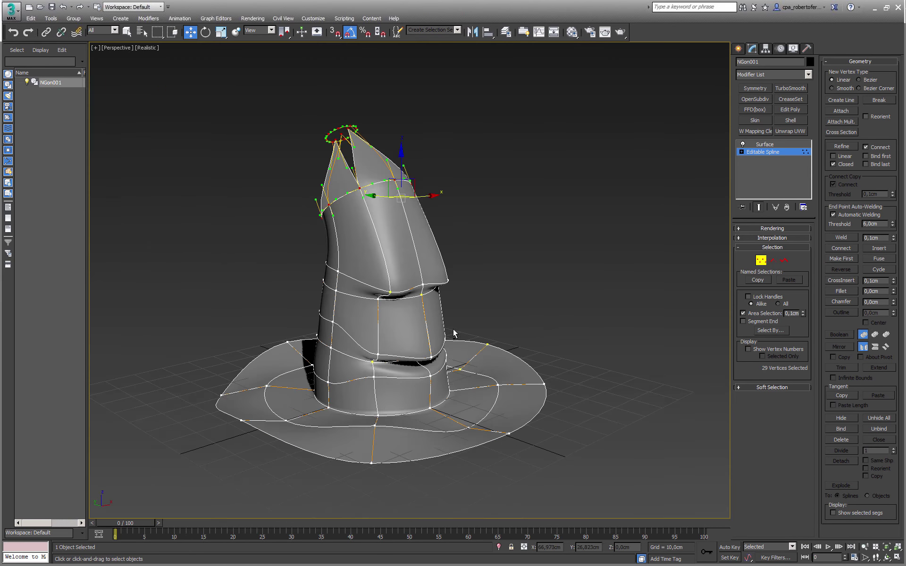
# Undo the last changes to the top rings and shift both tilted rings sideways to bend the upper body.
pyautogui.keyDown('alt'); pyautogui.moveTo(453, 333); pyautogui.dragTo(502, 333, button='middle'); pyautogui.keyUp('alt')
pyautogui.moveTo(380, 264)
pyautogui.mouseDown(button='middle')
pyautogui.moveTo(391, 312)
pyautogui.moveTo(391, 258)
pyautogui.mouseUp(button='middle')
pyautogui.hotkey('ctrl', 'z')
pyautogui.hotkey('ctrl', 'z')
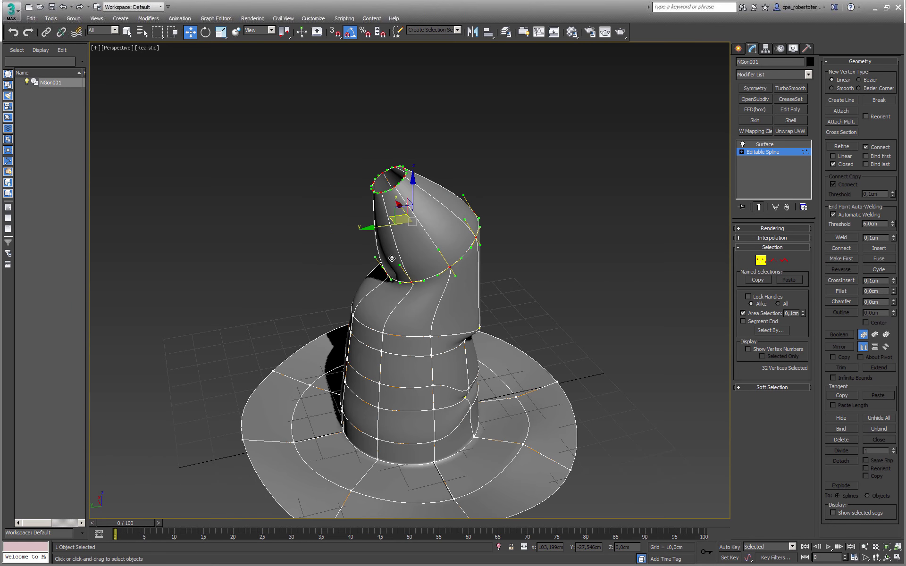
pyautogui.scroll(4, 391, 259)
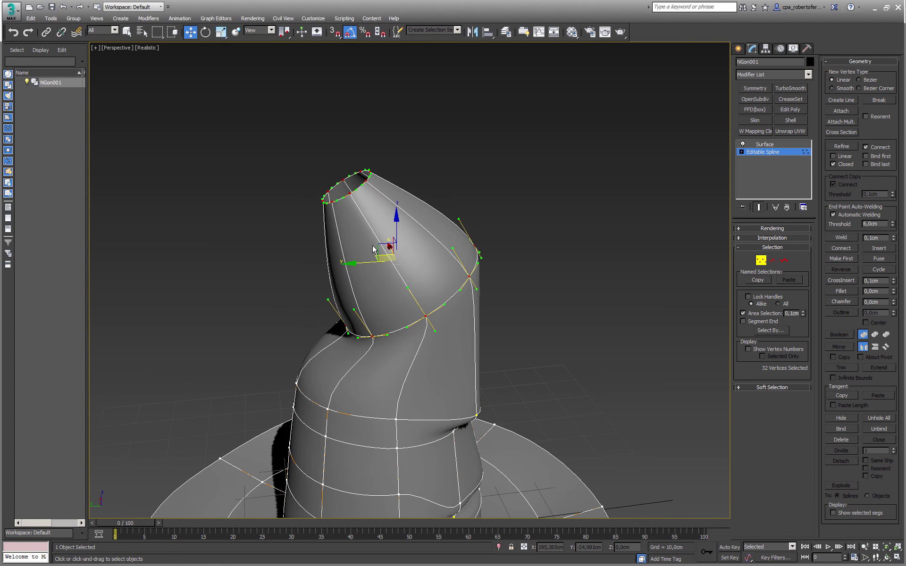
pyautogui.moveTo(377, 244); pyautogui.dragTo(327, 239)
# Scale down the lower of the two tilted top rings to narrow the body at the bend.
pyautogui.keyDown('alt'); pyautogui.moveTo(327, 252); pyautogui.dragTo(334, 234, button='middle'); pyautogui.keyUp('alt')
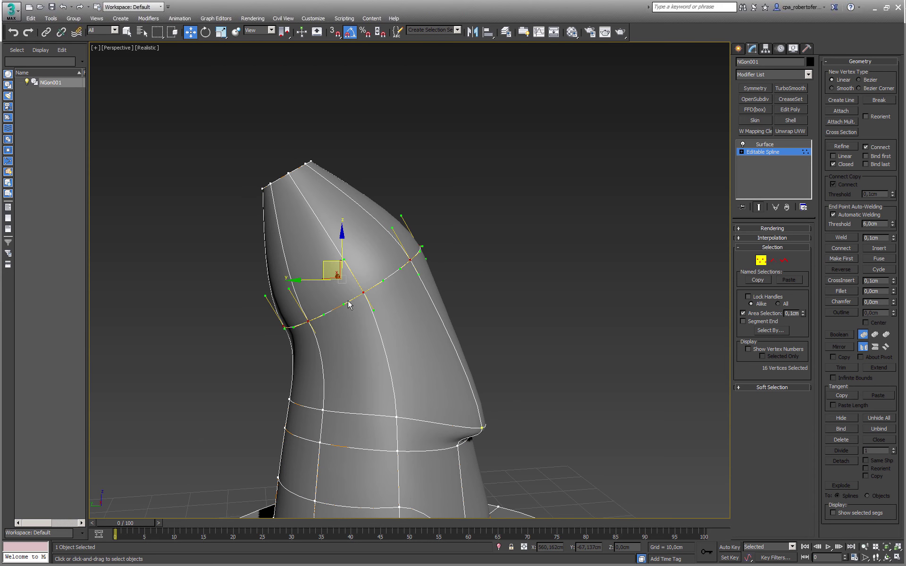
pyautogui.press('r')
pyautogui.moveTo(347, 301)
pyautogui.mouseDown()
pyautogui.moveTo(343, 289)
pyautogui.moveTo(335, 297)
pyautogui.mouseUp()
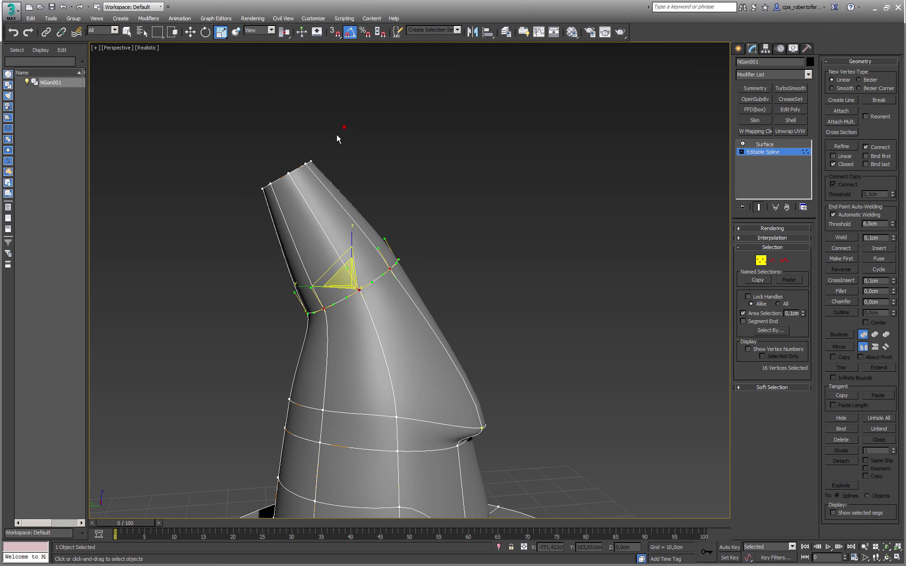
# Lower the ring at the tip's open end, rotate it 25° and shift it so the tip droops.
pyautogui.moveTo(337, 137); pyautogui.dragTo(247, 227)
pyautogui.press('w')
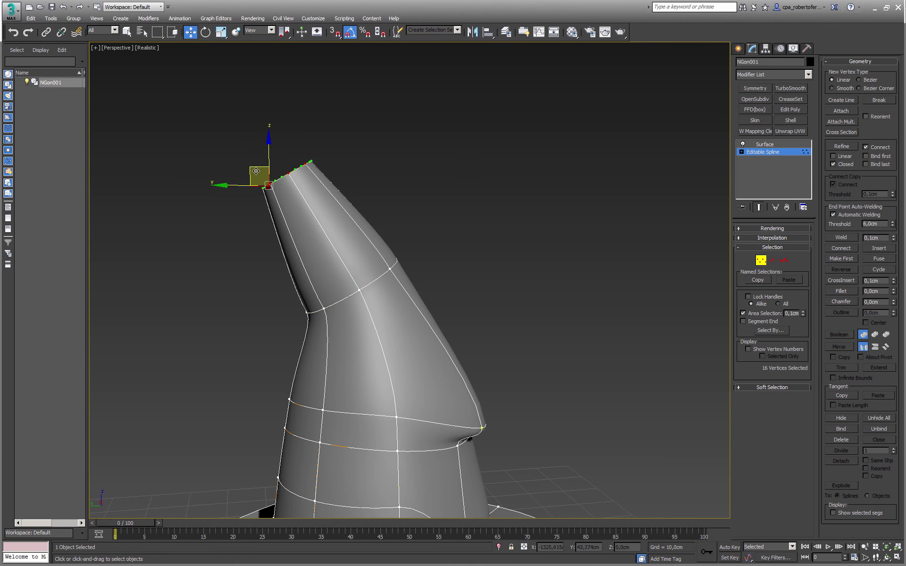
pyautogui.moveTo(255, 172); pyautogui.dragTo(269, 198)
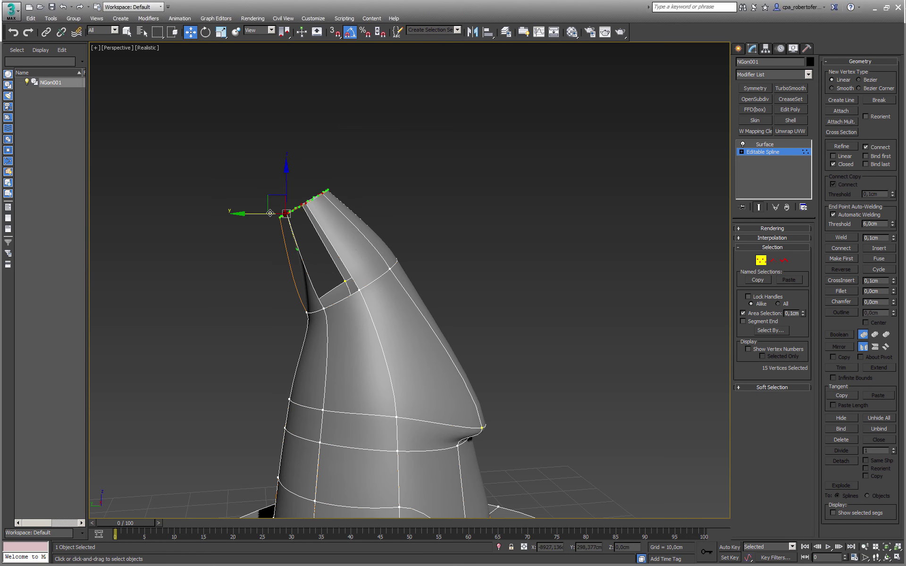
pyautogui.press('e')
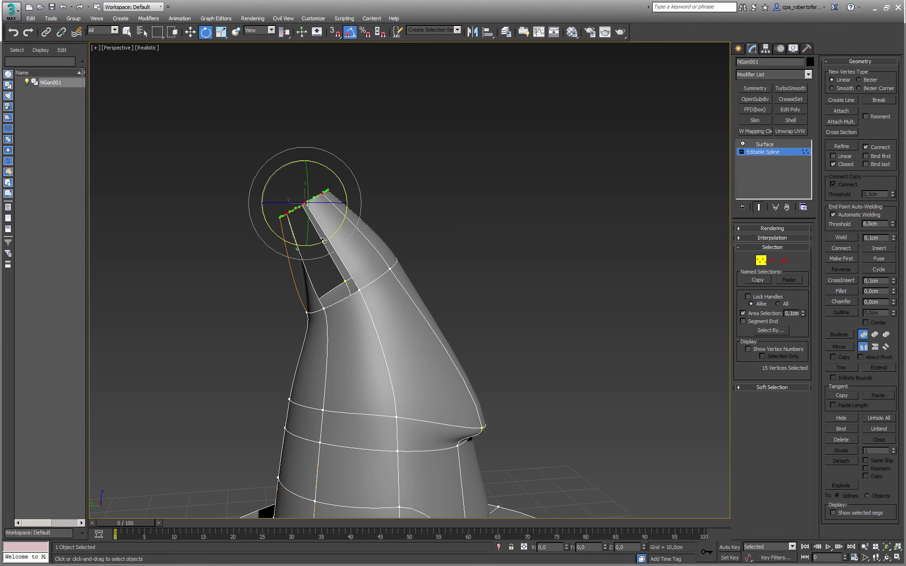
pyautogui.moveTo(324, 241)
pyautogui.mouseDown()
pyautogui.moveTo(328, 251)
pyautogui.moveTo(321, 237)
pyautogui.moveTo(335, 234)
pyautogui.mouseUp()
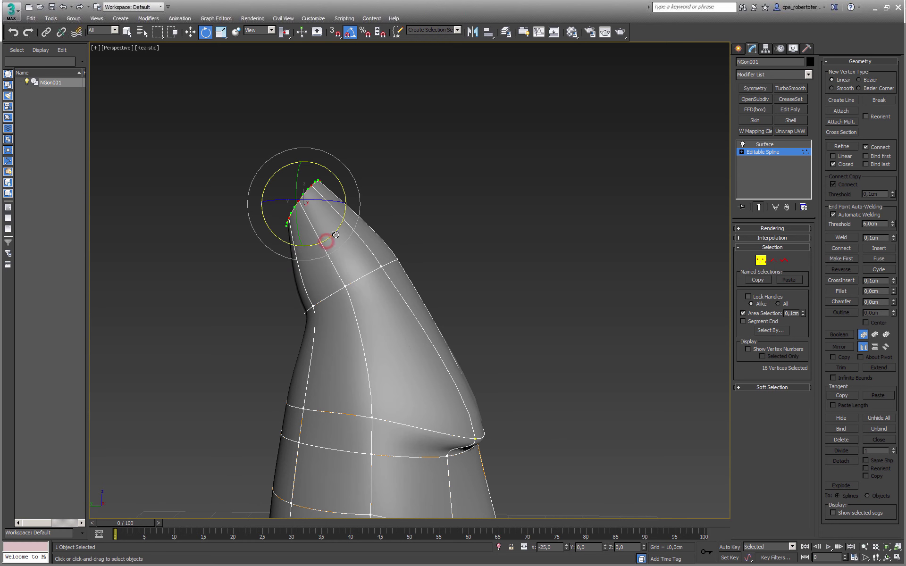
pyautogui.press('w')
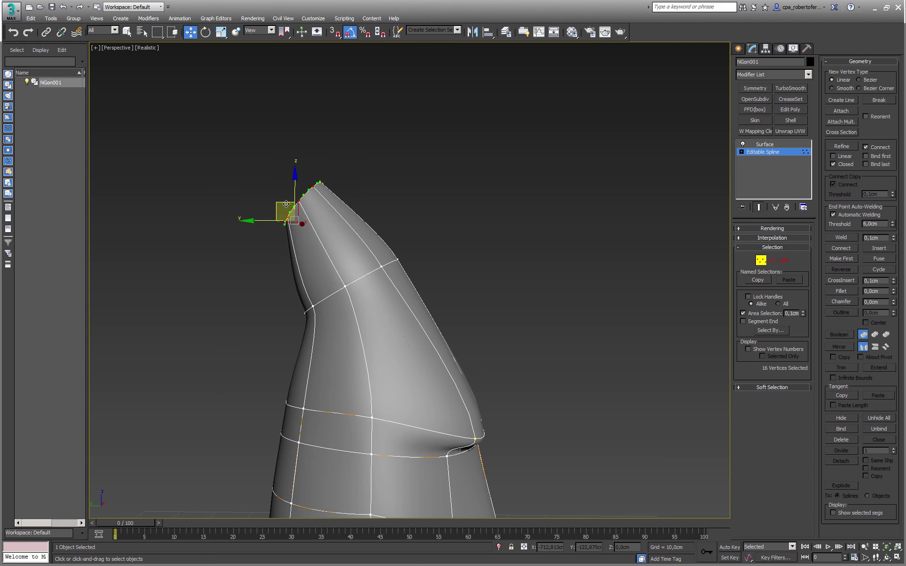
pyautogui.moveTo(286, 204); pyautogui.dragTo(274, 219)
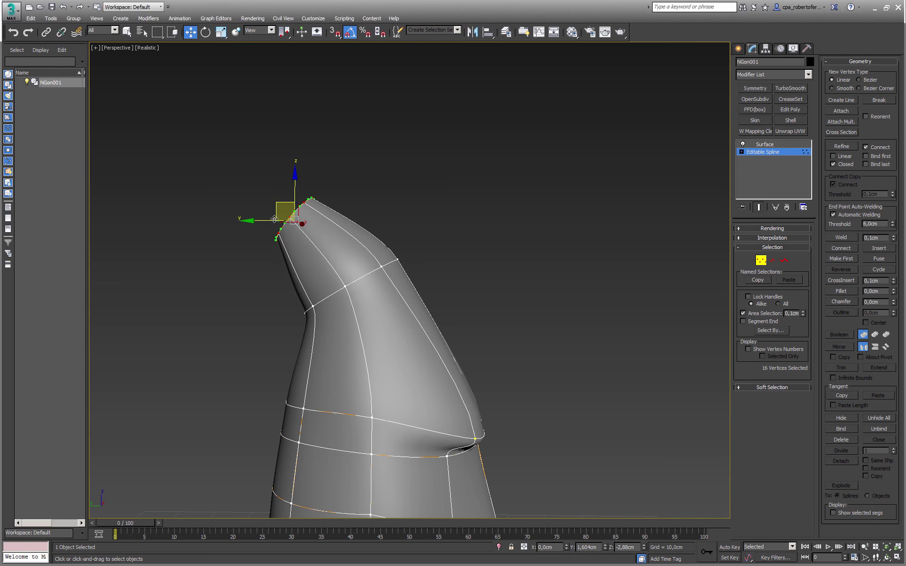
# Create a line across the open tip between two opposite ring vertices, using vertex snapping.
pyautogui.keyDown('alt'); pyautogui.moveTo(275, 219); pyautogui.dragTo(361, 396, button='middle'); pyautogui.keyUp('alt')
pyautogui.press('z')
pyautogui.moveTo(429, 227); pyautogui.dragTo(559, 249, button='middle')
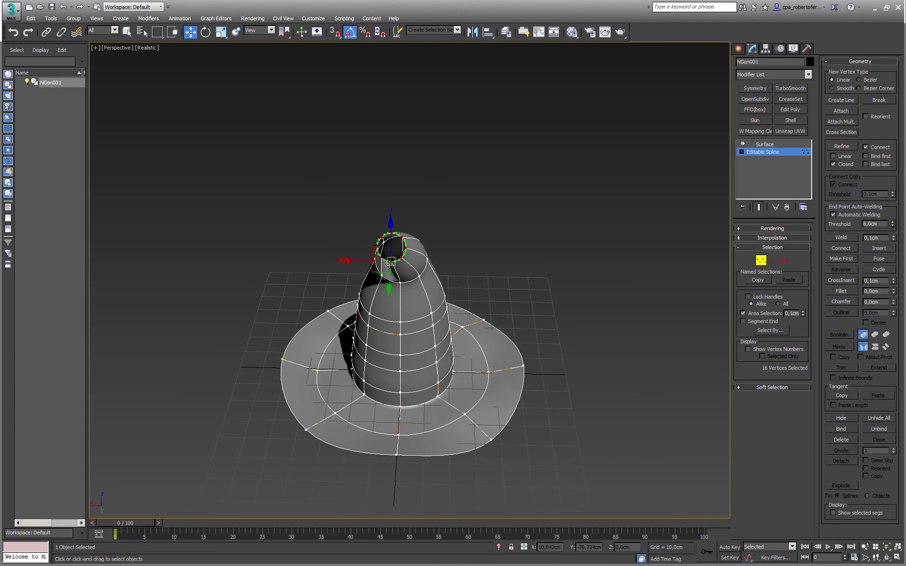
pyautogui.scroll(10, 390, 266)
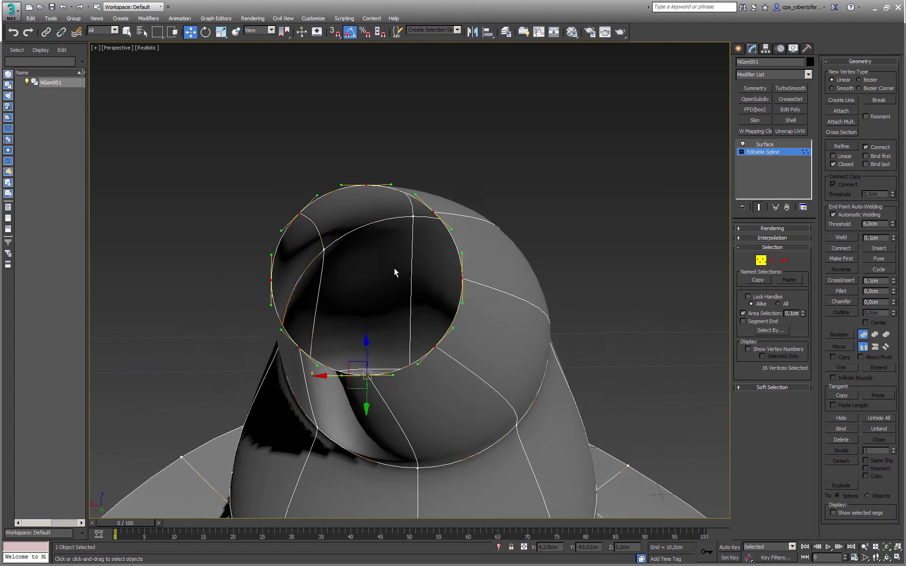
pyautogui.keyDown('alt'); pyautogui.moveTo(394, 268); pyautogui.dragTo(406, 266, button='middle'); pyautogui.keyUp('alt')
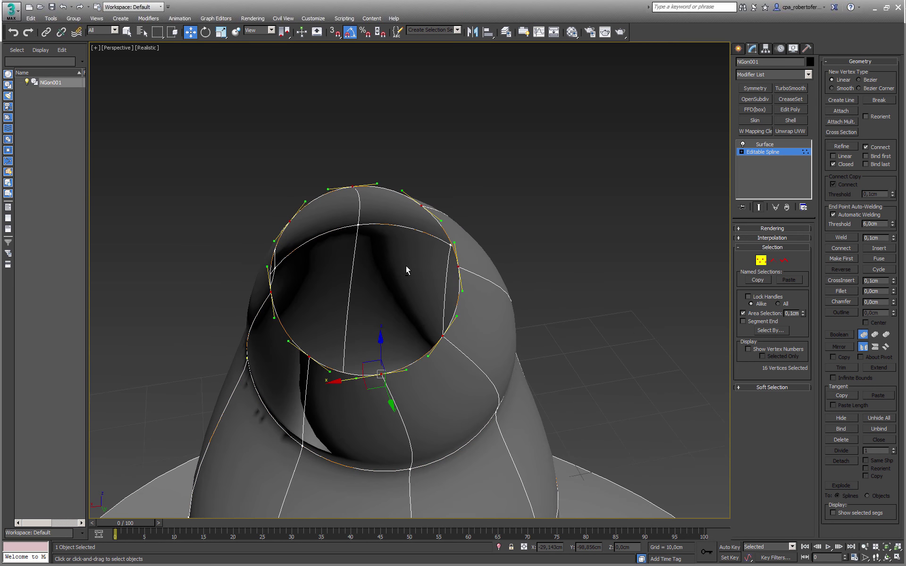
pyautogui.click(457, 266)
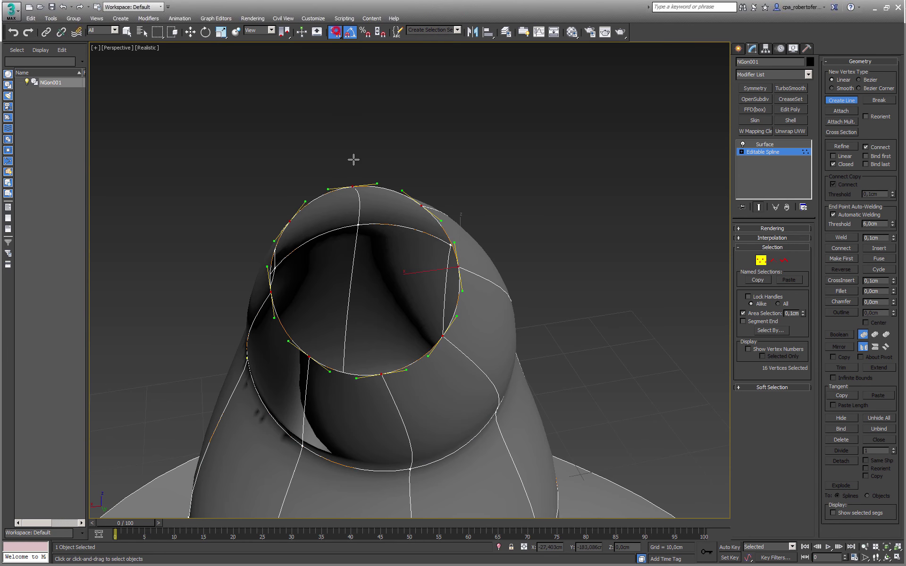
pyautogui.press('s')
pyautogui.click(353, 187)
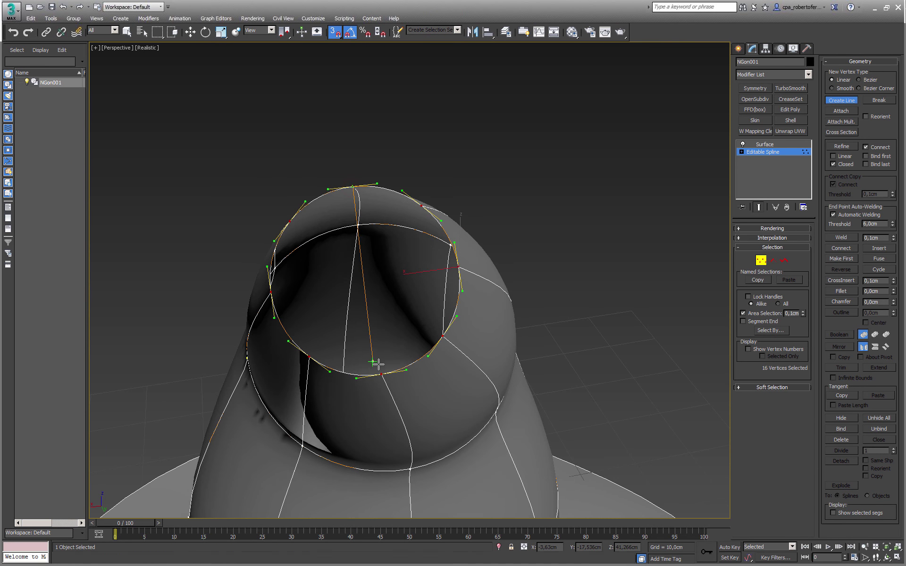
pyautogui.click(381, 375)
pyautogui.rightClick(406, 366)
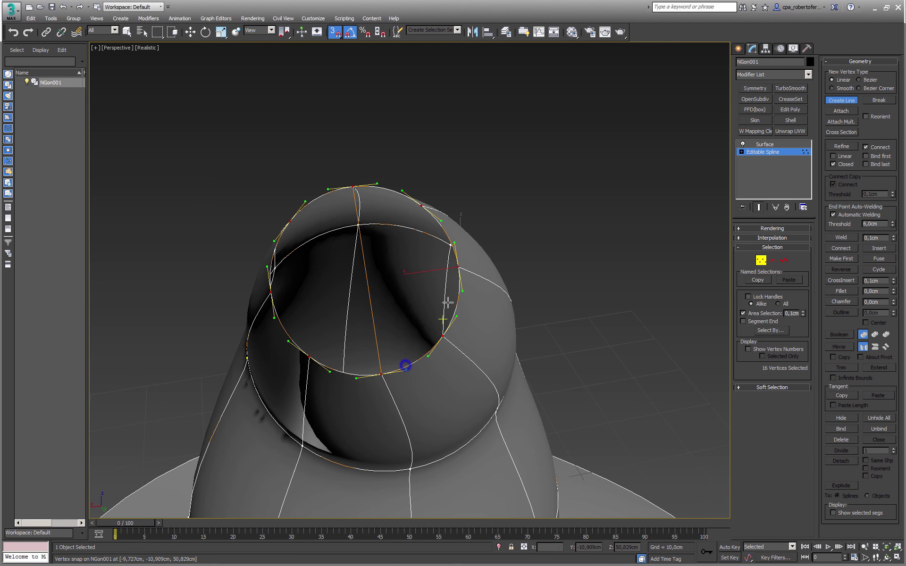
# Create a second line across the open tip between opposite ring vertices and cross-insert vertices where the two lines intersect.
pyautogui.click(459, 266)
pyautogui.click(272, 292)
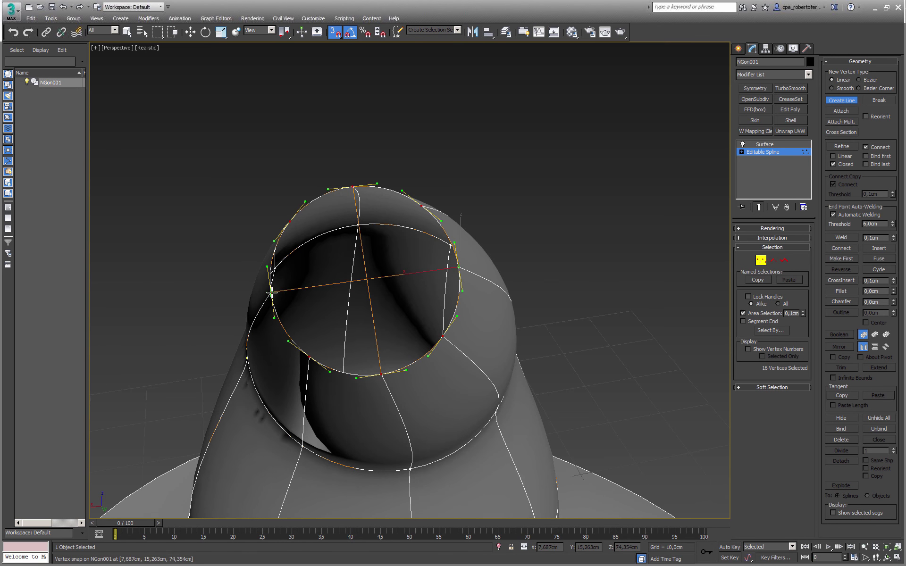
pyautogui.click(271, 292)
pyautogui.rightClick(341, 297)
pyautogui.click(368, 280)
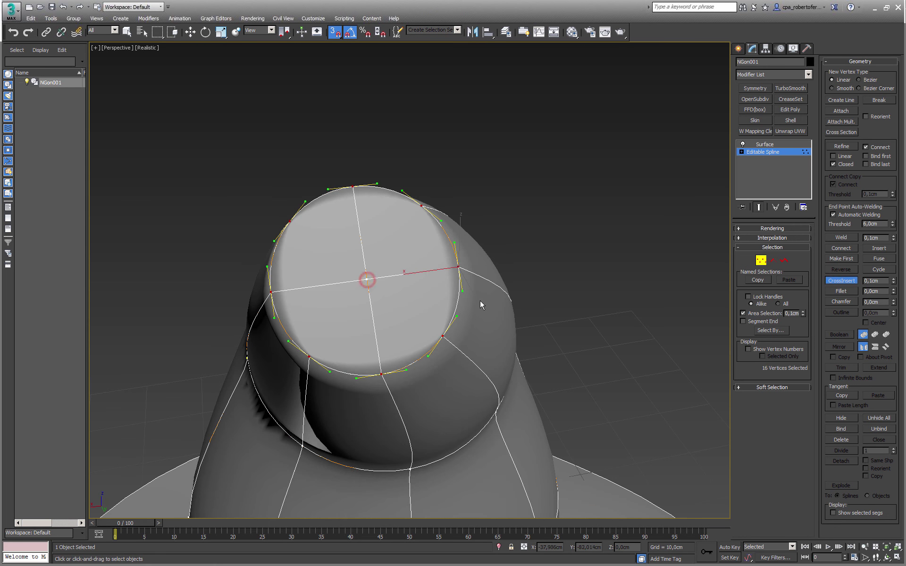
pyautogui.rightClick(487, 301)
# Convert the two overlapping centre vertices of the tip to Bezier and pull them outward and upward into a point.
pyautogui.click(367, 280)
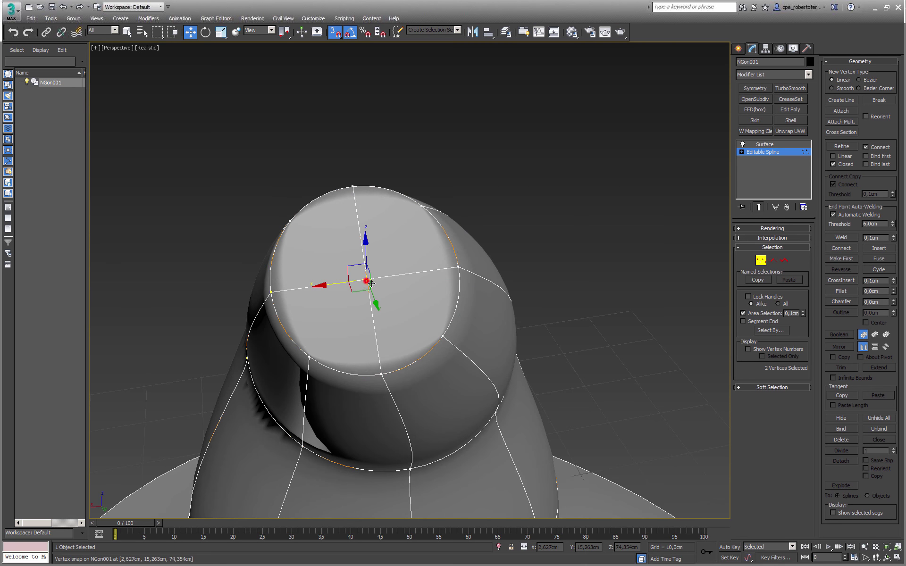
pyautogui.keyDown('alt'); pyautogui.moveTo(406, 292); pyautogui.dragTo(372, 282, button='middle'); pyautogui.keyUp('alt')
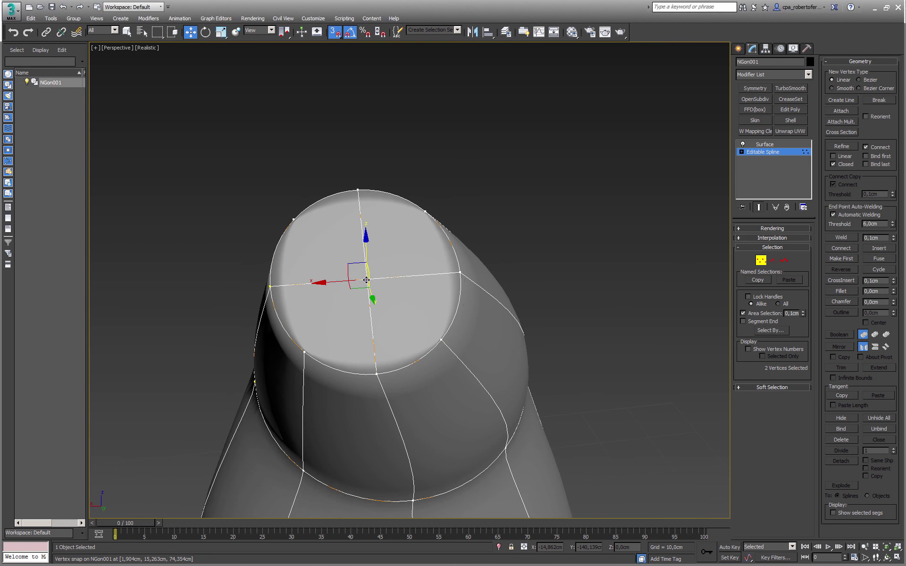
pyautogui.rightClick(366, 279)
pyautogui.click(351, 213)
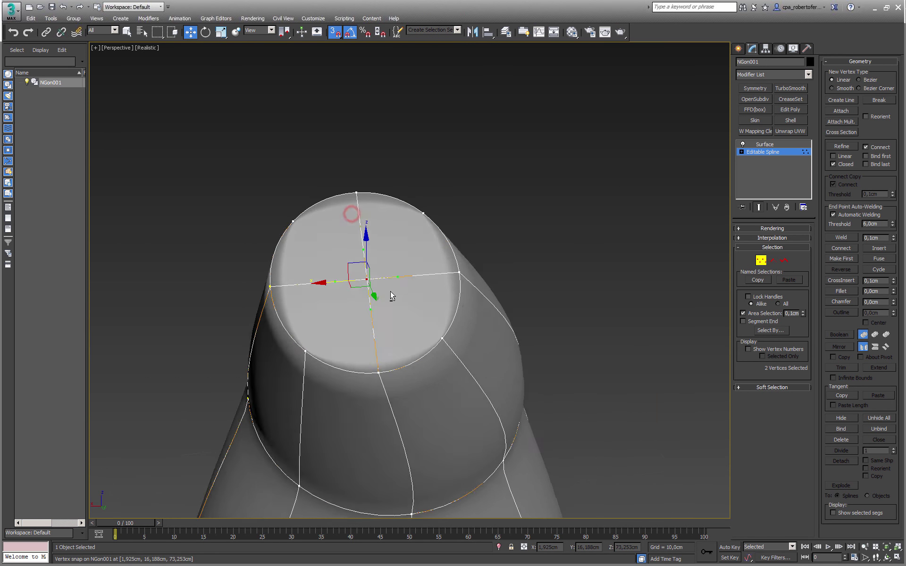
pyautogui.keyDown('alt'); pyautogui.moveTo(391, 295); pyautogui.dragTo(456, 341, button='middle'); pyautogui.keyUp('alt')
pyautogui.moveTo(386, 263); pyautogui.dragTo(562, 130)
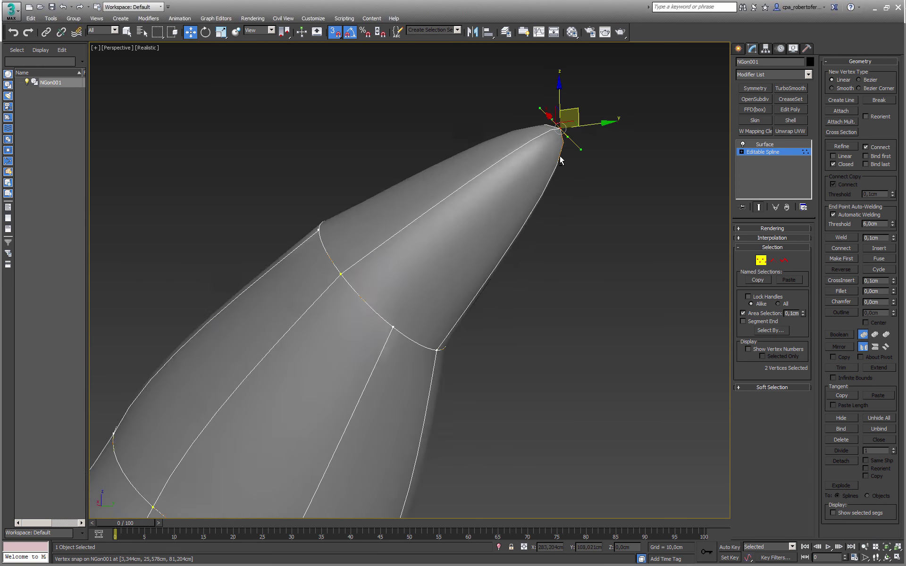
# Select all vertices of the ring just below the tip and convert them to Bezier.
pyautogui.keyDown('alt'); pyautogui.moveTo(427, 258); pyautogui.dragTo(366, 224, button='middle'); pyautogui.keyUp('alt')
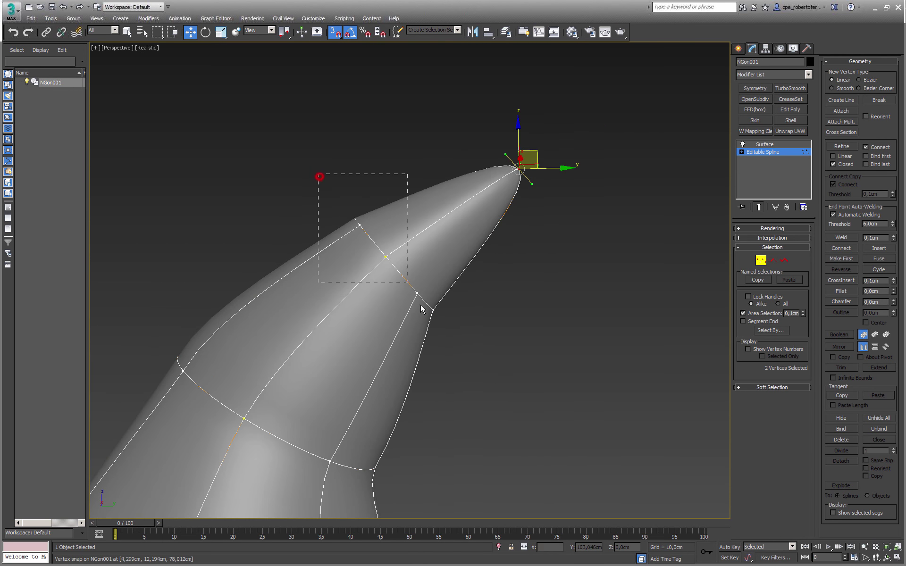
pyautogui.moveTo(420, 304); pyautogui.dragTo(452, 329)
pyautogui.keyDown('alt'); pyautogui.moveTo(450, 324); pyautogui.dragTo(389, 324, button='middle'); pyautogui.keyUp('alt')
pyautogui.click(403, 307)
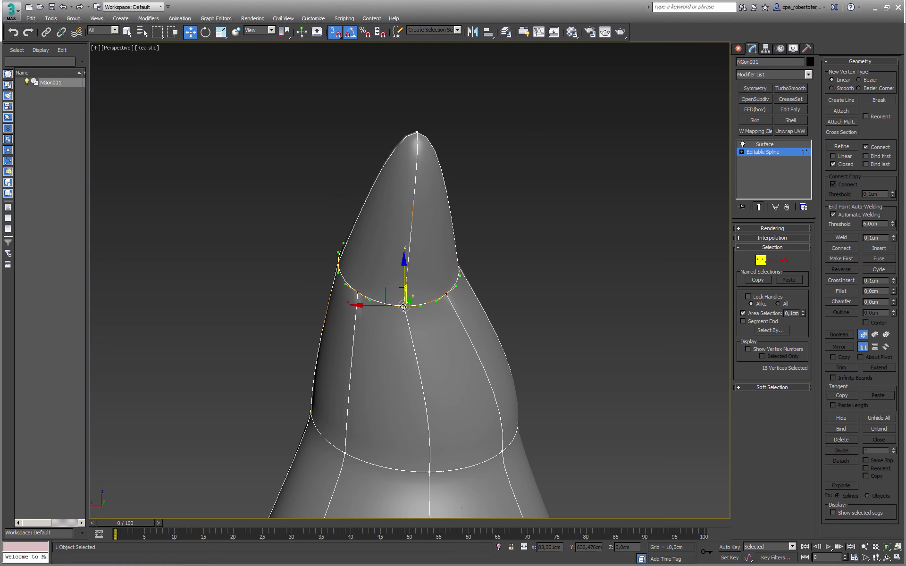
pyautogui.rightClick(403, 307)
pyautogui.click(386, 239)
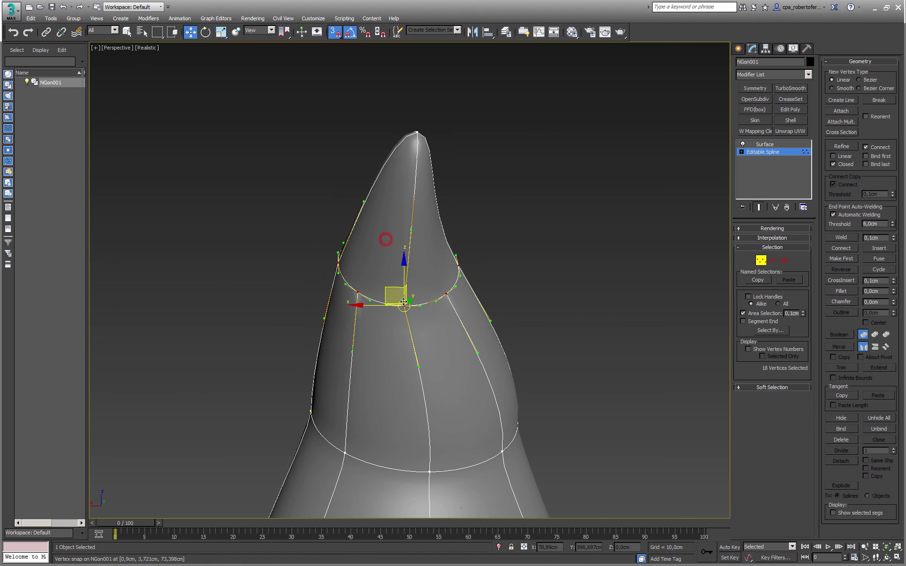
# Select the tip's two vertices, turn snapping off and shorten their Bezier handles in both directions to sharpen the point.
pyautogui.keyDown('alt'); pyautogui.moveTo(386, 239); pyautogui.dragTo(580, 162, button='middle'); pyautogui.keyUp('alt')
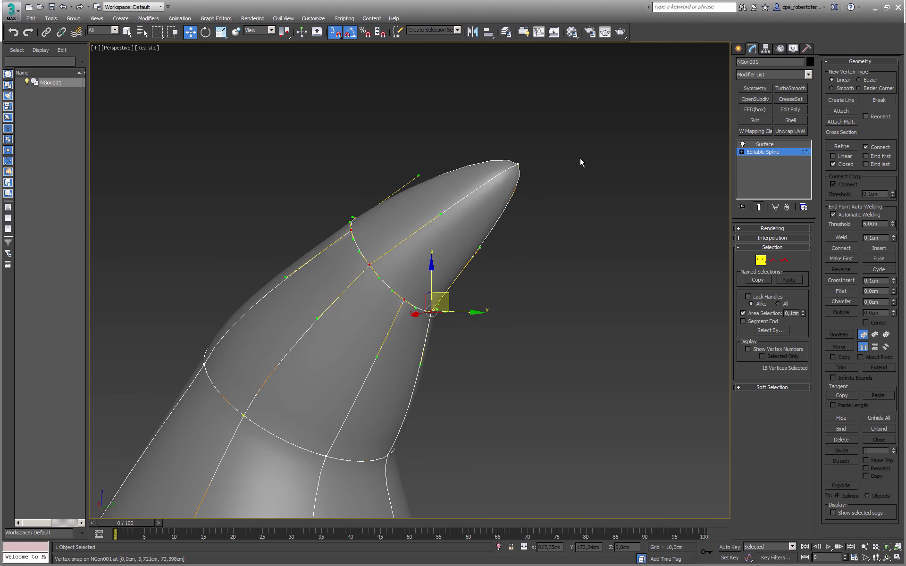
pyautogui.moveTo(580, 163); pyautogui.dragTo(481, 202)
pyautogui.scroll(4, 554, 143)
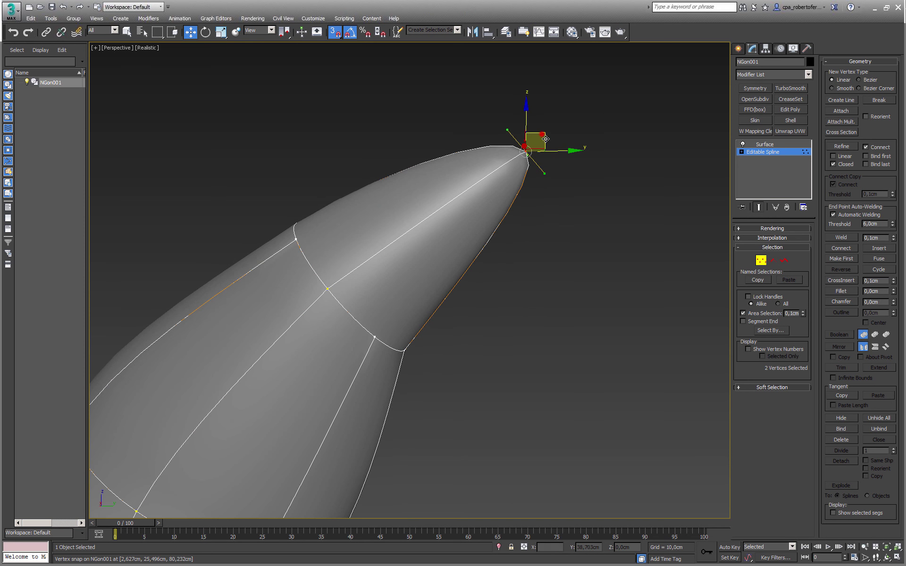
pyautogui.moveTo(545, 176); pyautogui.dragTo(531, 164)
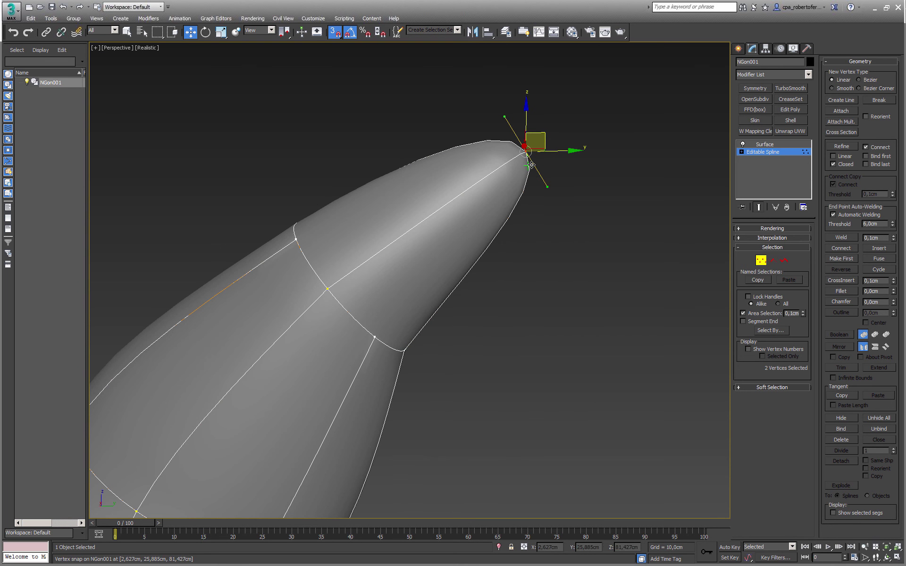
pyautogui.hotkey('ctrl', 's')
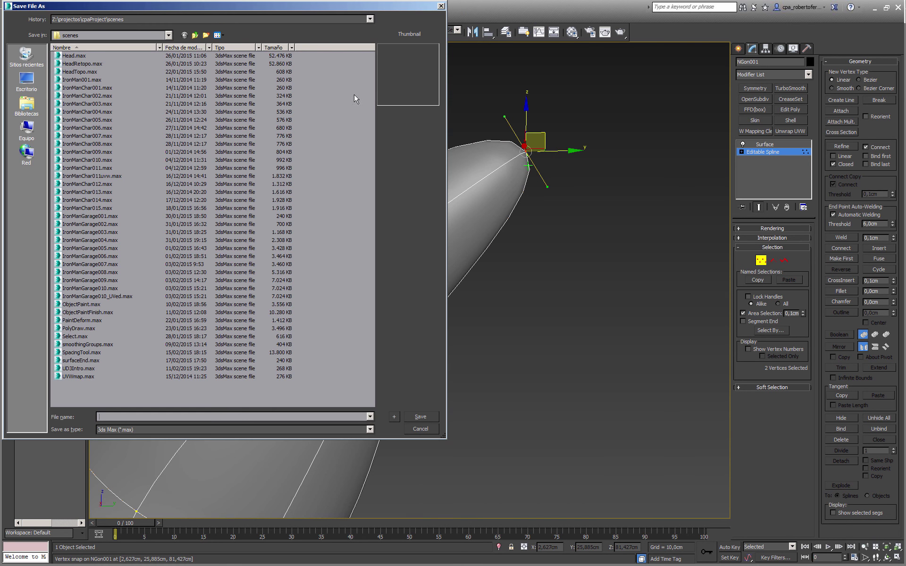
pyautogui.click(441, 6)
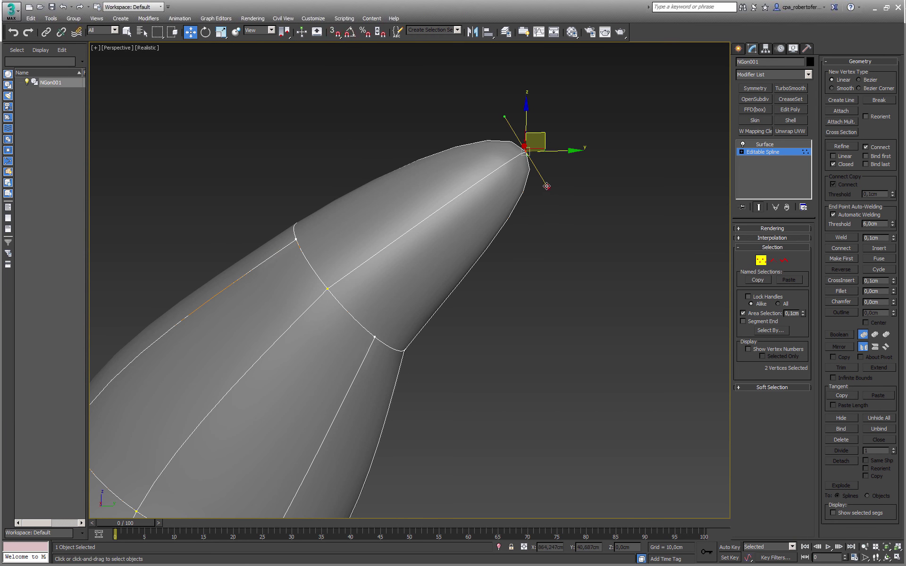
pyautogui.moveTo(546, 186); pyautogui.dragTo(530, 162)
pyautogui.keyDown('alt'); pyautogui.moveTo(530, 162); pyautogui.dragTo(568, 154, button='middle'); pyautogui.keyUp('alt')
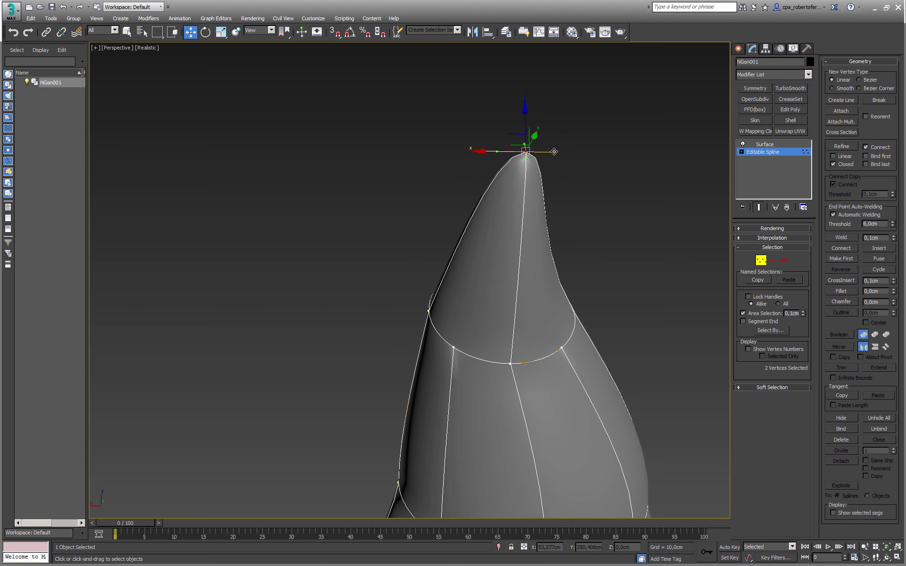
pyautogui.moveTo(554, 151); pyautogui.dragTo(535, 152)
# Leave vertex editing, deselect the hat and examine its overall shape from several angles.
pyautogui.keyDown('alt'); pyautogui.moveTo(535, 152); pyautogui.dragTo(632, 161, button='middle'); pyautogui.keyUp('alt')
pyautogui.scroll(-5, 589, 204)
pyautogui.keyDown('alt'); pyautogui.moveTo(523, 262); pyautogui.dragTo(598, 277, button='middle'); pyautogui.keyUp('alt')
pyautogui.moveTo(522, 294); pyautogui.dragTo(444, 230, button='middle')
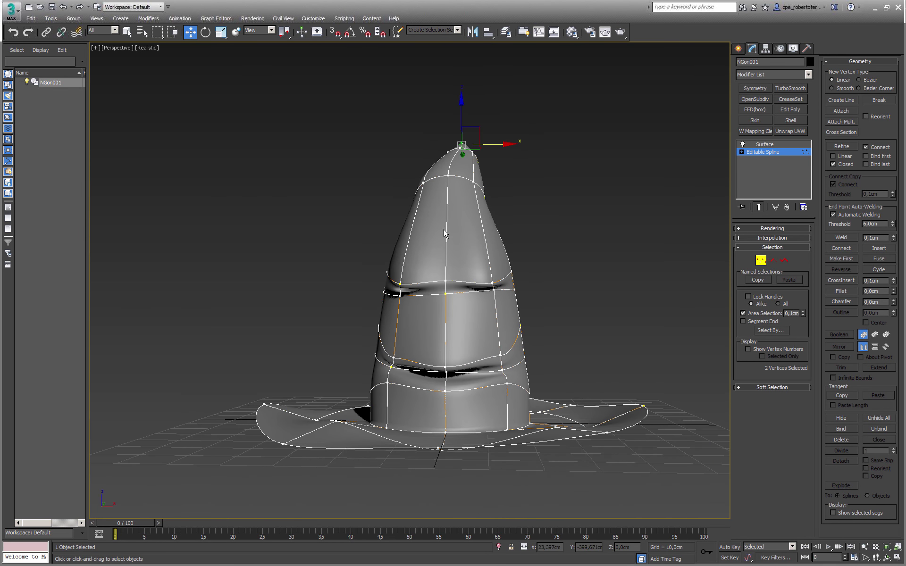
pyautogui.click(760, 260)
pyautogui.keyDown('alt'); pyautogui.moveTo(529, 296); pyautogui.dragTo(516, 310, button='middle'); pyautogui.keyUp('alt')
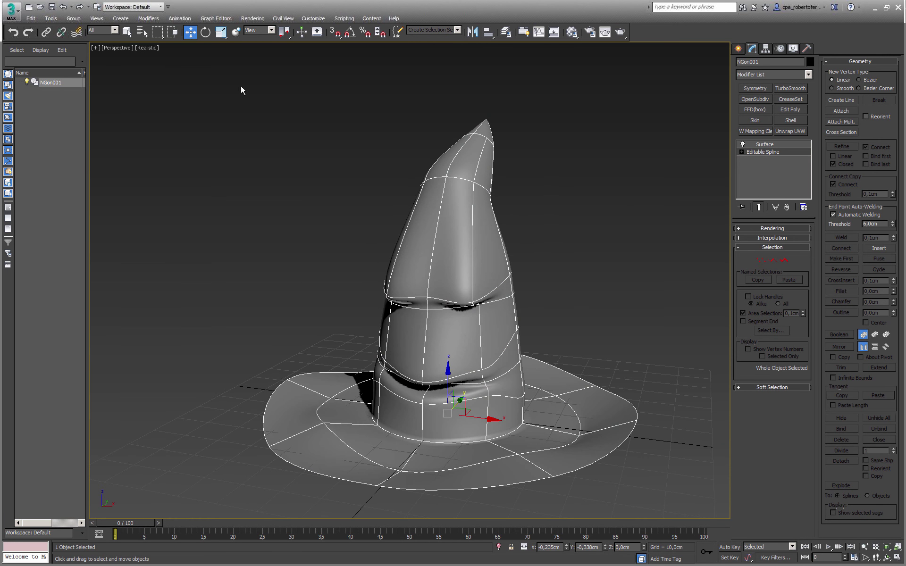
pyautogui.click(338, 157)
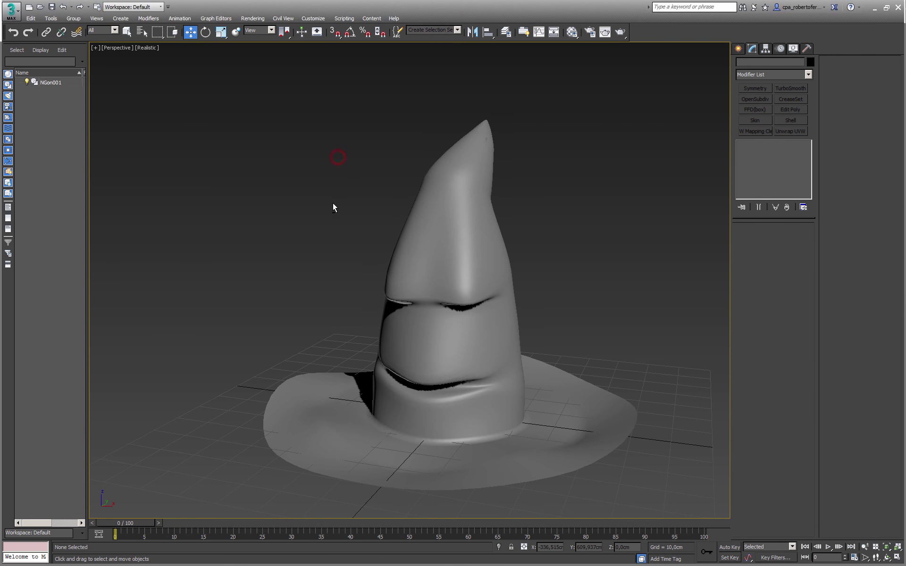
pyautogui.keyDown('alt'); pyautogui.moveTo(333, 203); pyautogui.dragTo(369, 196, button='middle'); pyautogui.keyUp('alt')
pyautogui.moveTo(441, 309)
pyautogui.keyDown('alt'); pyautogui.mouseDown(button='middle')
pyautogui.moveTo(382, 293)
pyautogui.moveTo(375, 309)
pyautogui.moveTo(441, 327)
pyautogui.mouseUp(button='middle'); pyautogui.keyUp('alt')
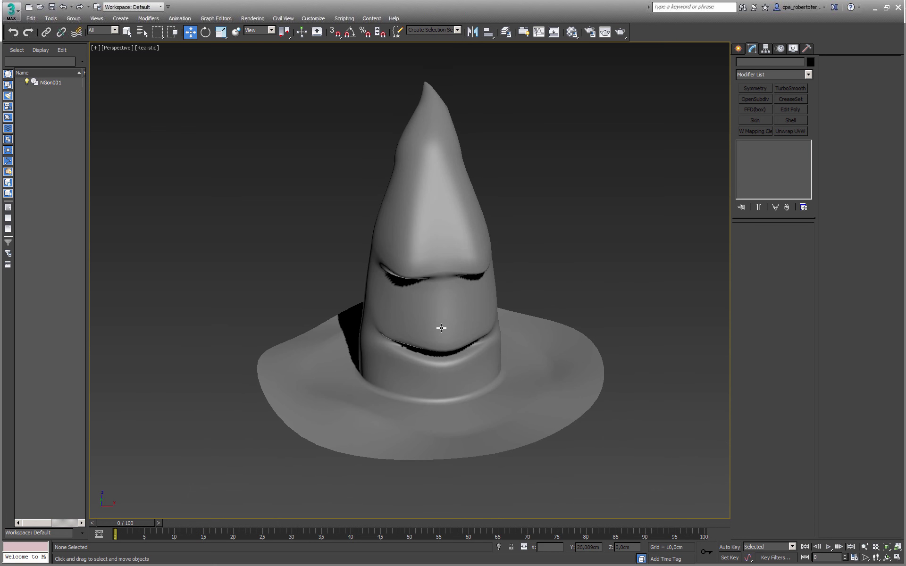